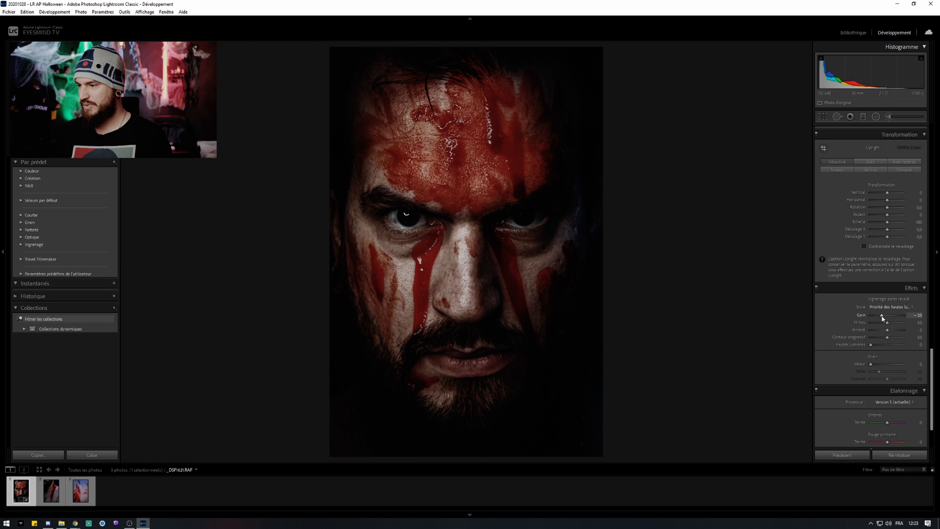
Step: Set the post-crop vignette to amount -18, midpoint 0 and feather 100
drag(887, 322, 934, 335)
drag(881, 316, 885, 317)
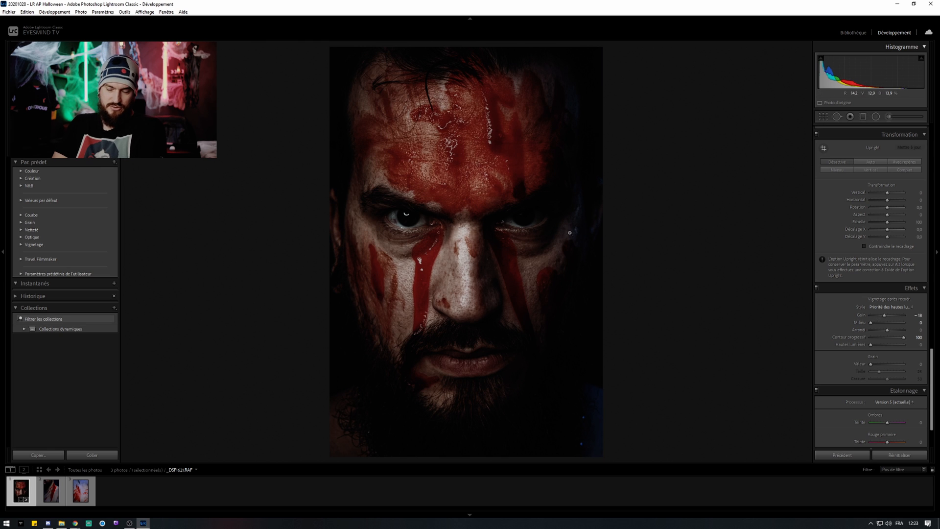
Step: Adjust the HSL colours to red hue -38, orange hue -35 and orange saturation -40
scroll(877, 239, up, 10)
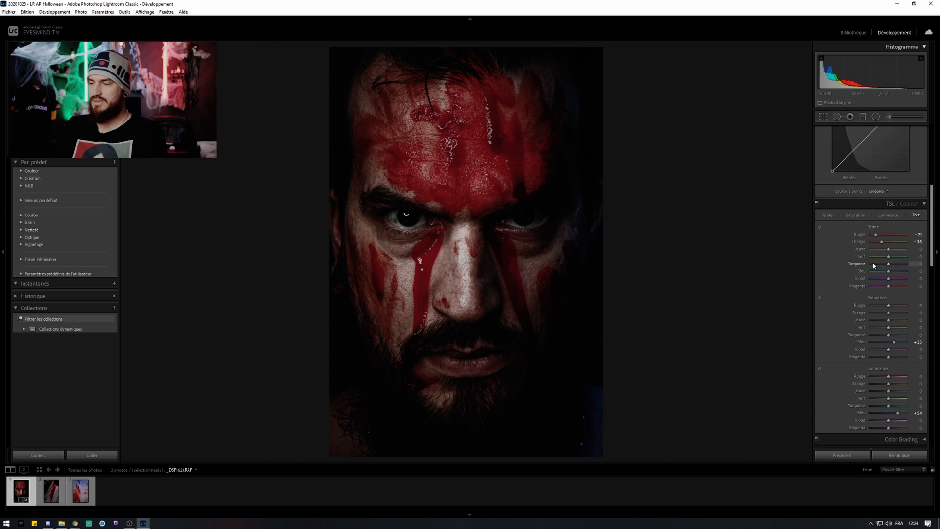
mouse_move(888, 305)
mouse_down()
mouse_move(875, 306)
mouse_move(885, 299)
mouse_move(884, 307)
mouse_up()
scroll(876, 307, up, 10)
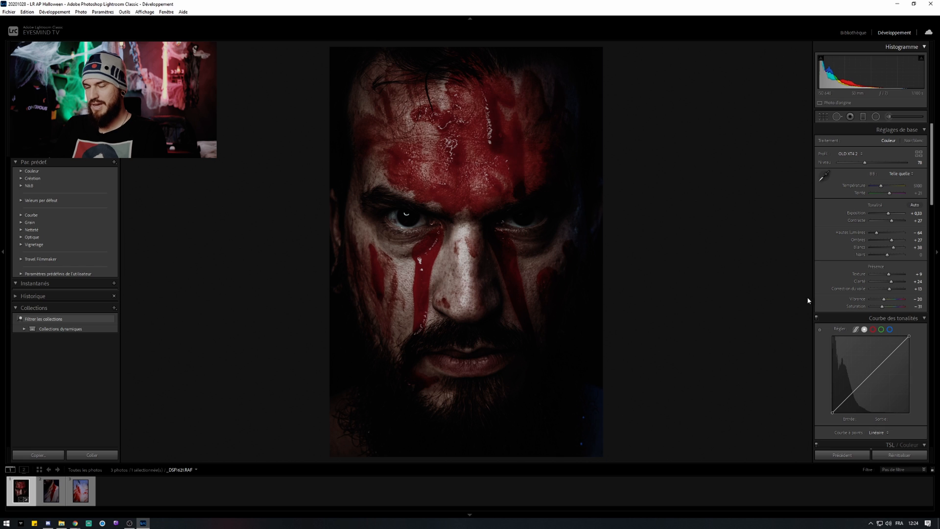
scroll(835, 291, down, 5)
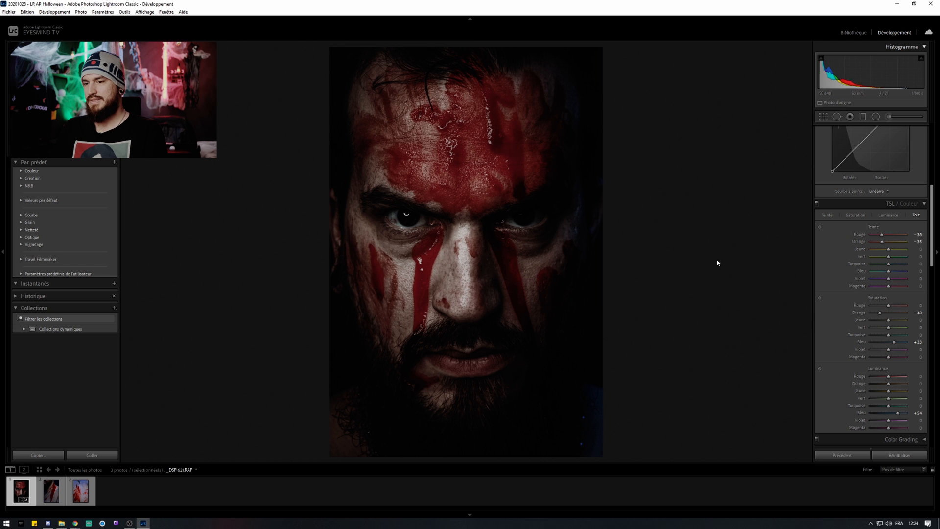
Step: Set the basic tone to exposure +0.78, contrast +40, highlights -76 and whites +27
scroll(850, 309, up, 5)
double_click(888, 247)
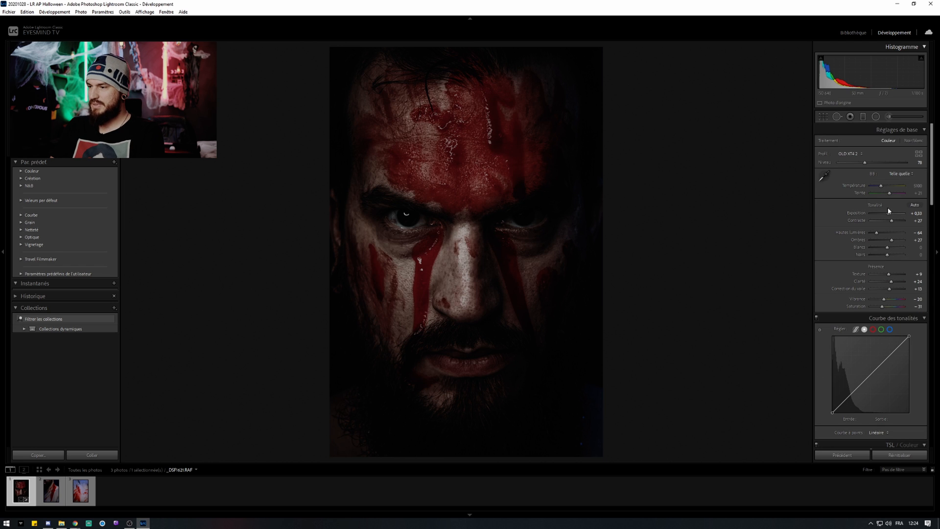
drag(887, 214, 889, 214)
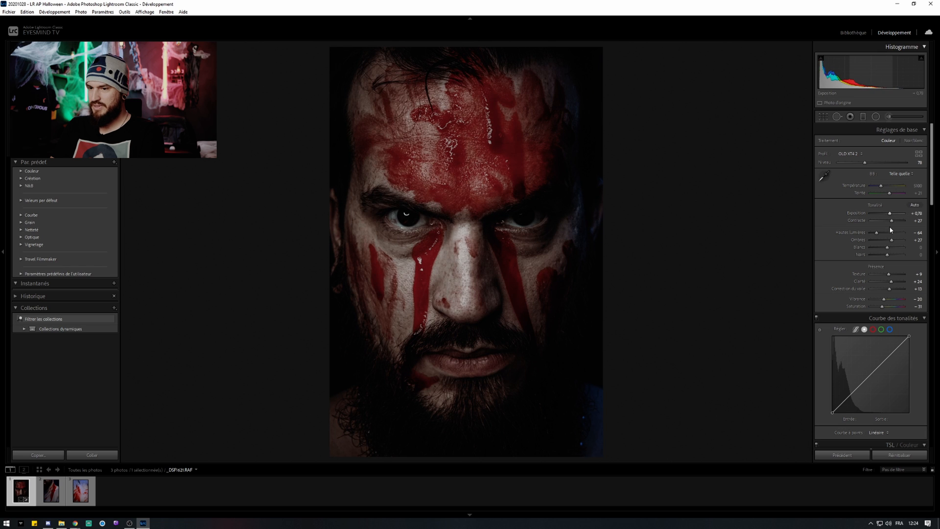
drag(887, 248, 894, 221)
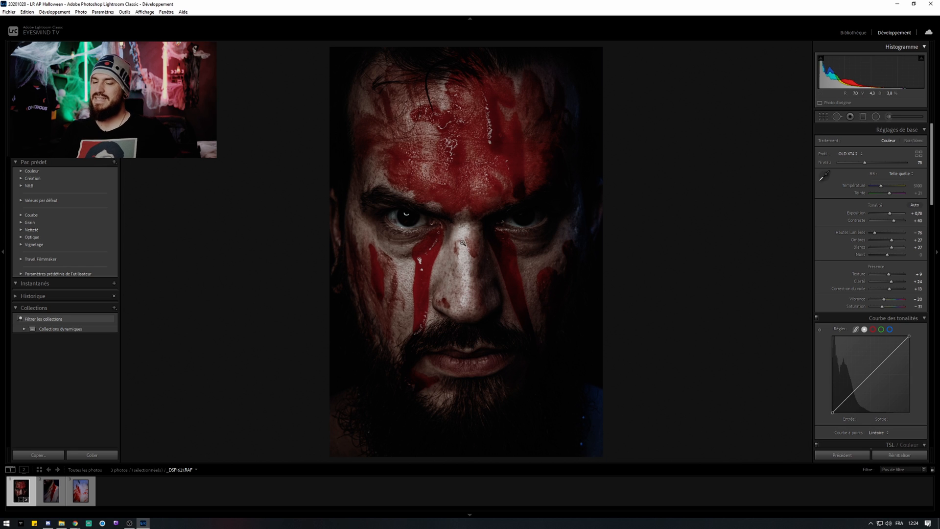
Step: Paint the iris of the eye on the shadowed side of the face with an adjustment brush at exposure 4.00
key(k)
click(467, 224)
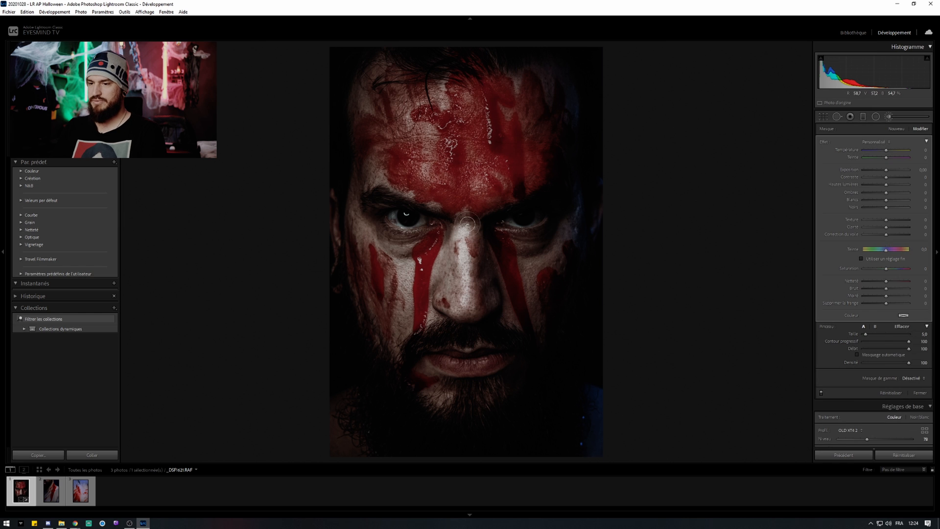
key(ctrl+z)
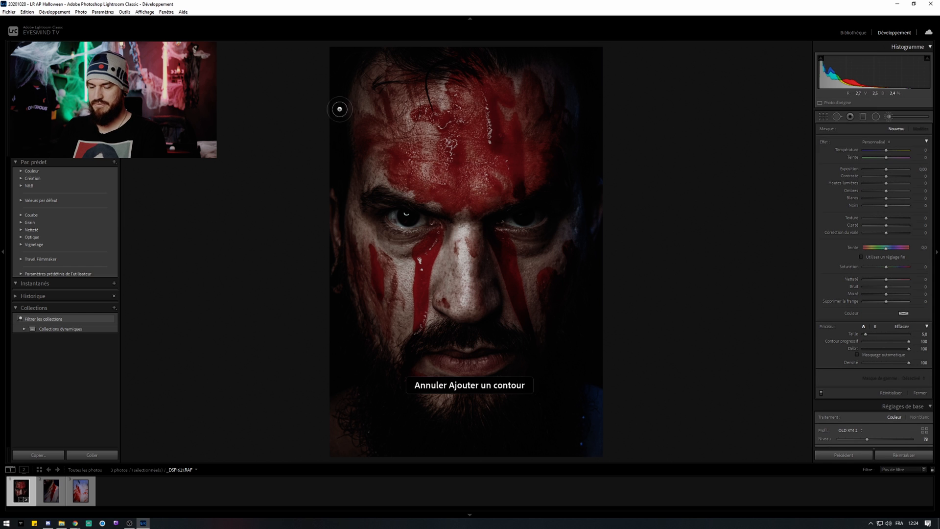
click(55, 105)
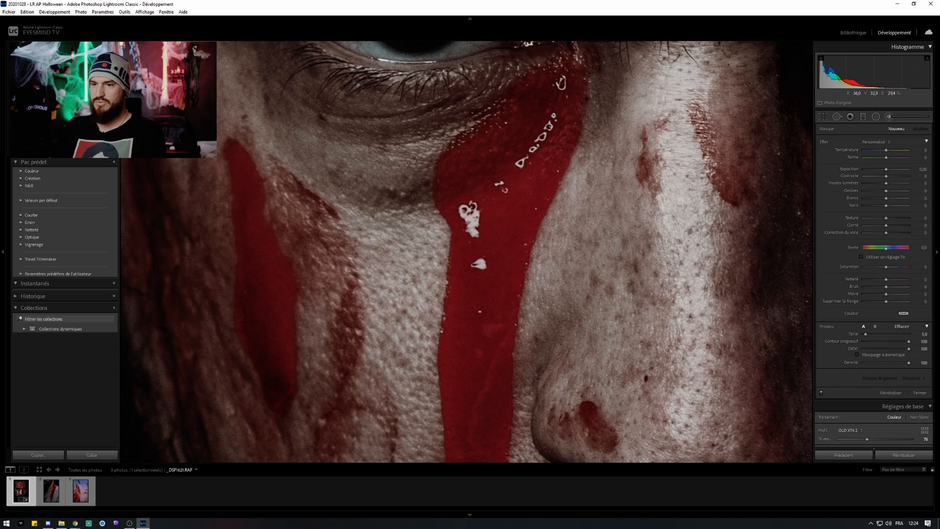
drag(55, 104, 61, 95)
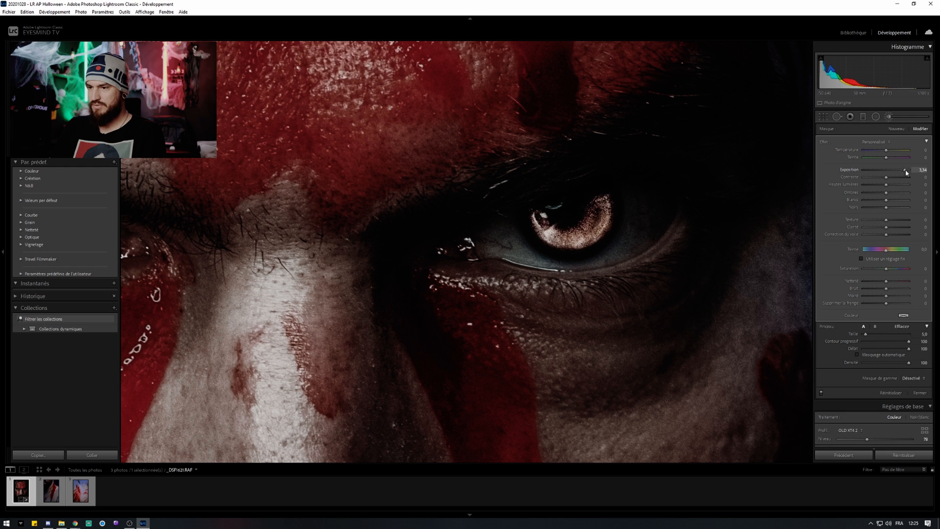
drag(903, 169, 909, 170)
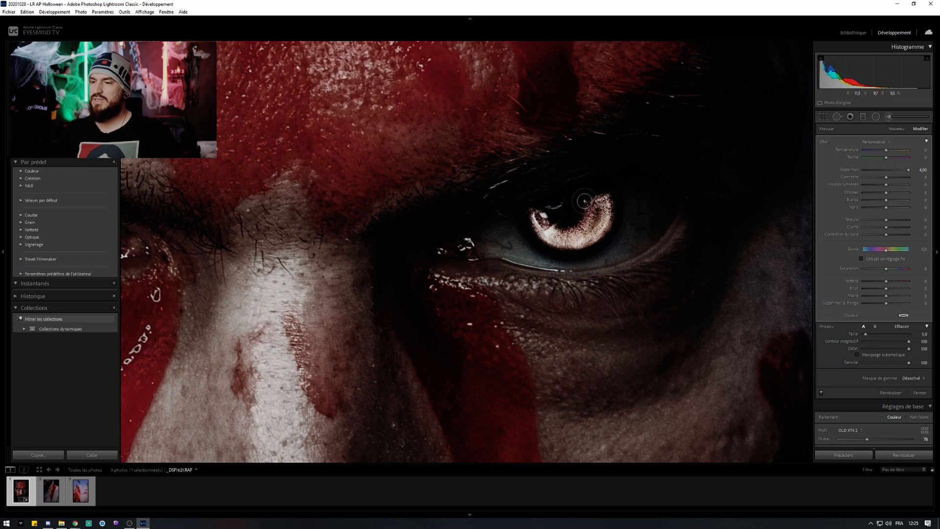
mouse_move(584, 201)
mouse_down()
mouse_move(604, 195)
mouse_move(607, 231)
mouse_move(570, 250)
mouse_move(532, 225)
mouse_up()
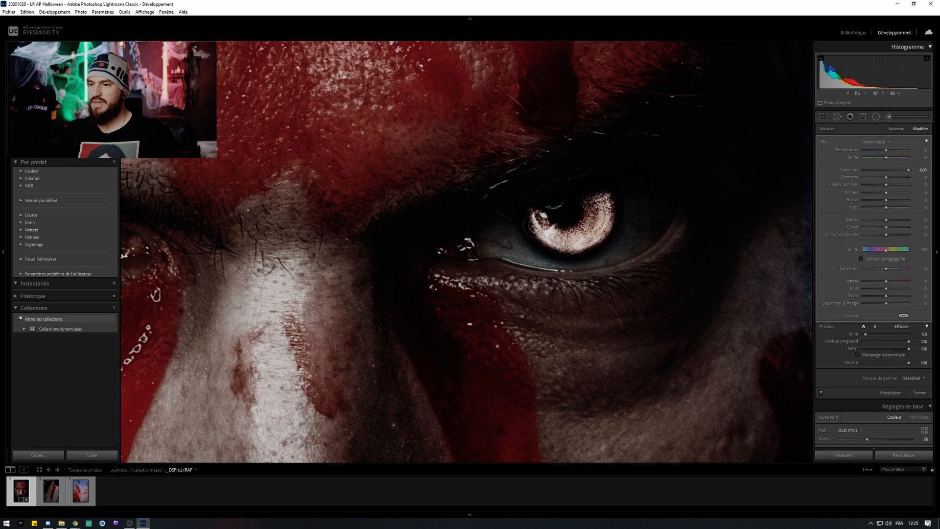
Step: Brighten the iris of the other eye with the brush and erase the spill along its lower edge
mouse_move(502, 218)
mouse_down()
mouse_move(512, 247)
mouse_move(563, 267)
mouse_move(592, 232)
mouse_move(589, 216)
mouse_move(575, 208)
mouse_move(538, 232)
mouse_move(525, 217)
mouse_move(528, 198)
mouse_up()
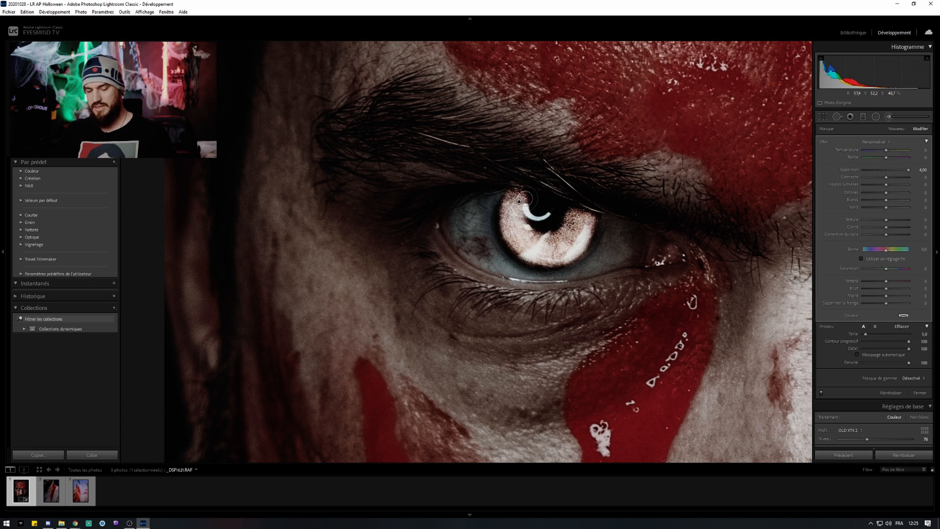
key(alt)
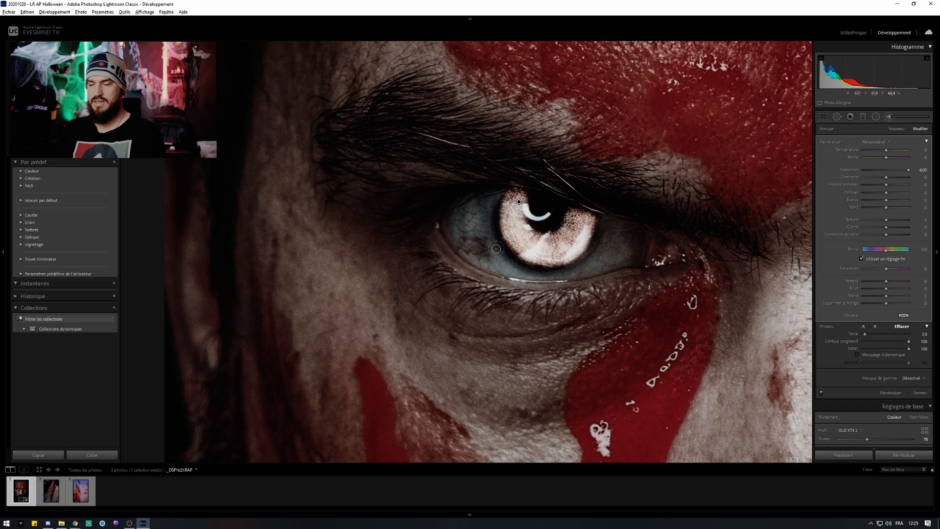
mouse_move(506, 264)
mouse_down()
mouse_move(583, 268)
mouse_move(603, 245)
mouse_move(574, 275)
mouse_up()
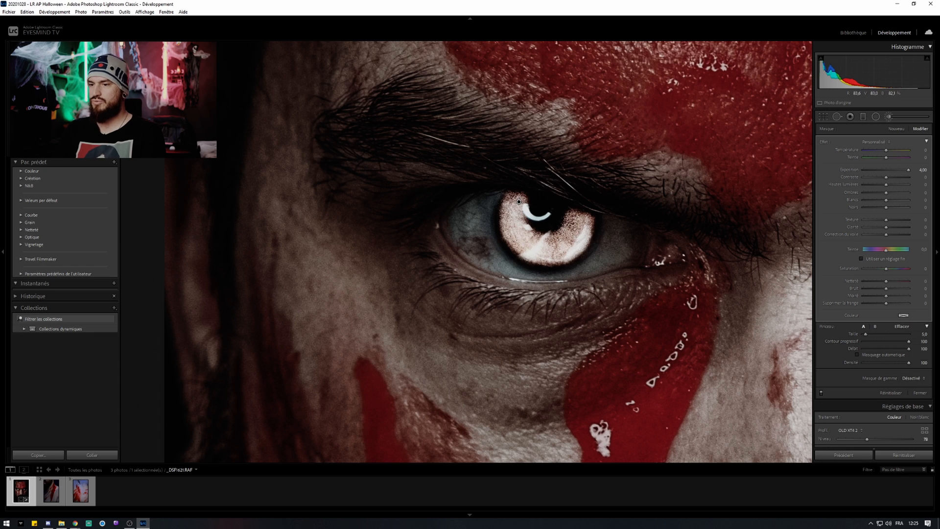
Step: Reduce the eye brush's exposure to 1.31, set its temperature to 100 and shift its tint strongly toward magenta
key(z)
mouse_move(909, 170)
mouse_down()
mouse_move(886, 170)
mouse_move(897, 169)
mouse_up()
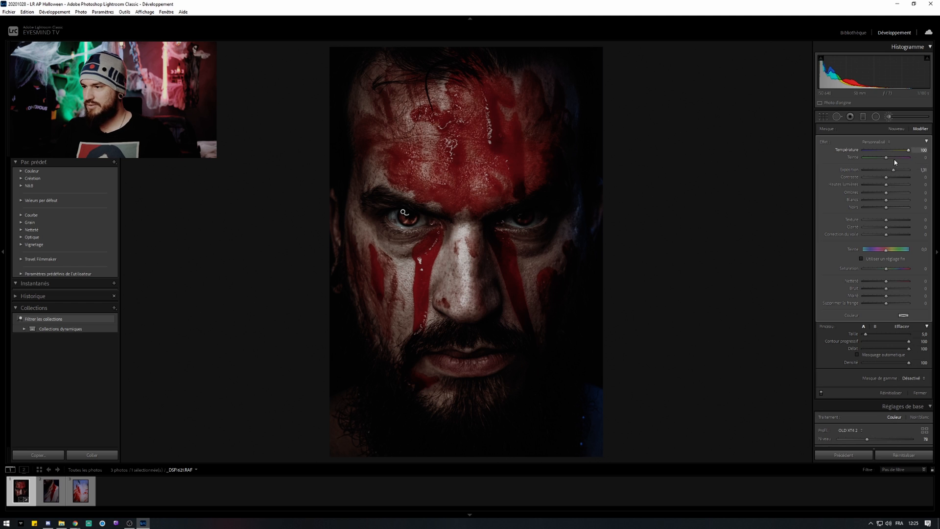
drag(894, 157, 911, 158)
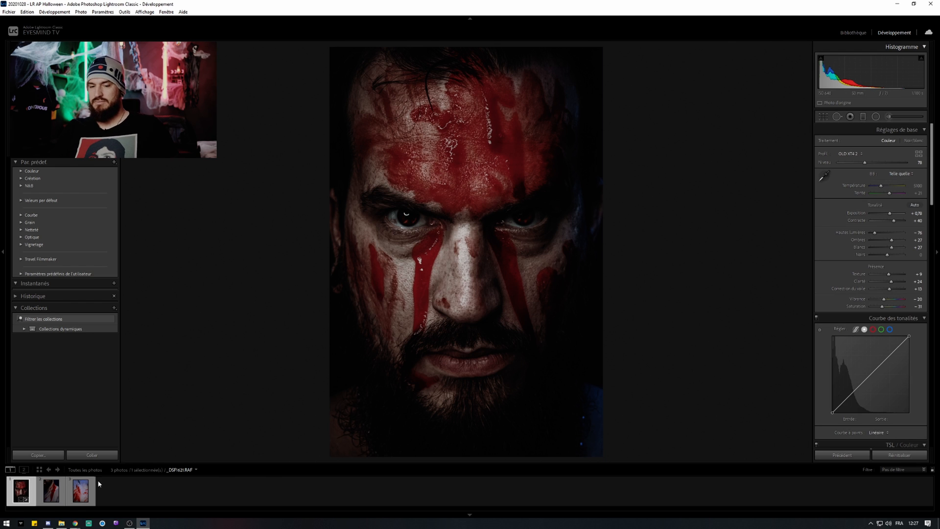
Step: Crop the face portrait to the 4 x 5 / 8 x 10 ratio, framed tightly from the forehead to the beard
click(53, 495)
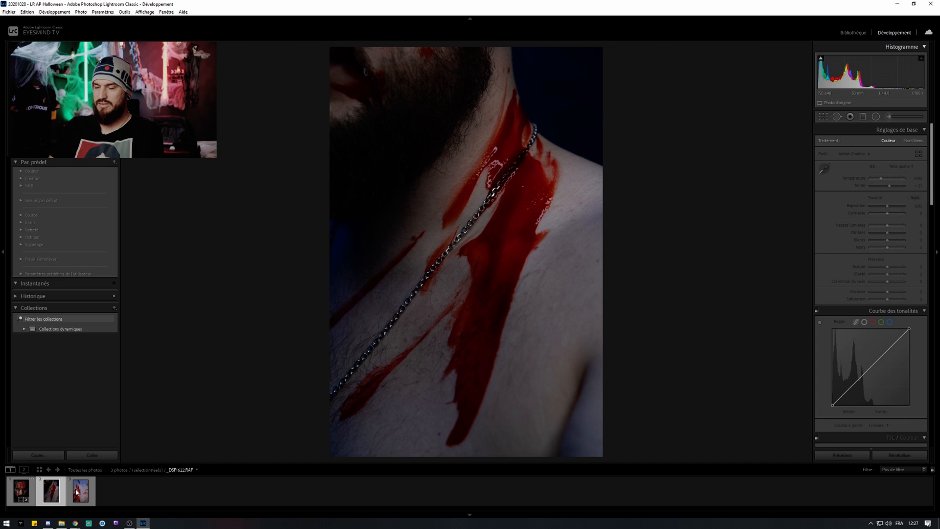
click(76, 492)
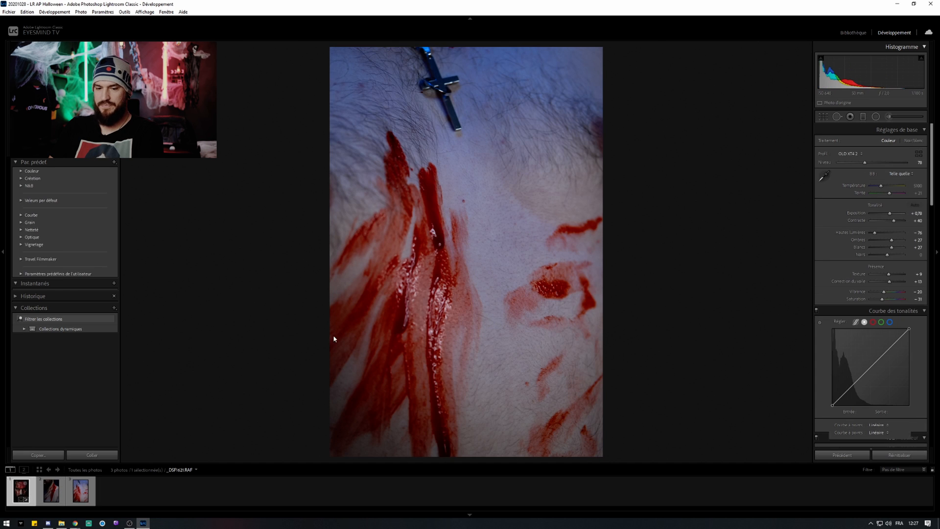
click(824, 117)
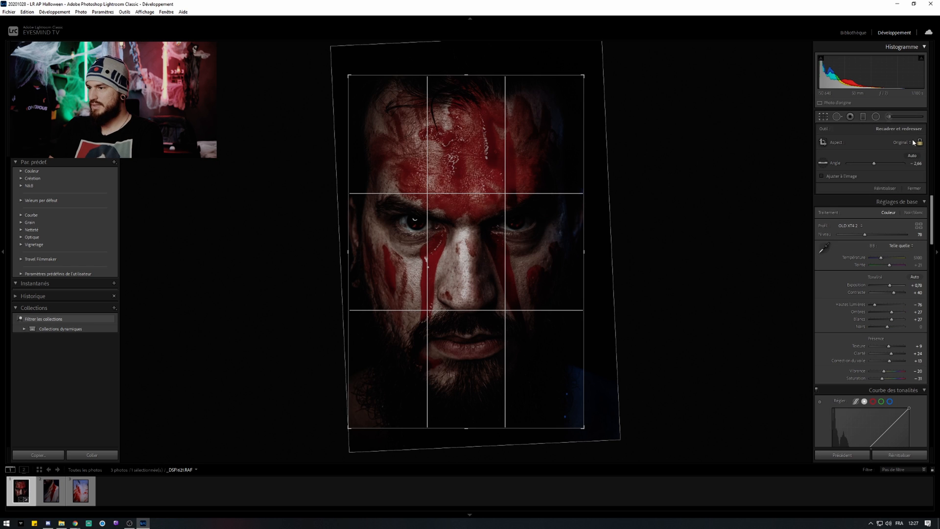
click(913, 143)
click(832, 182)
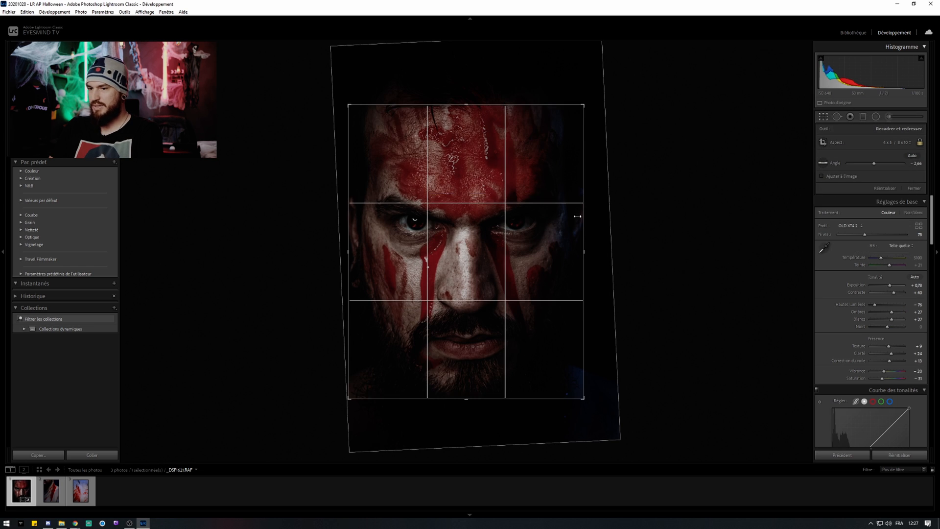
drag(465, 105, 465, 94)
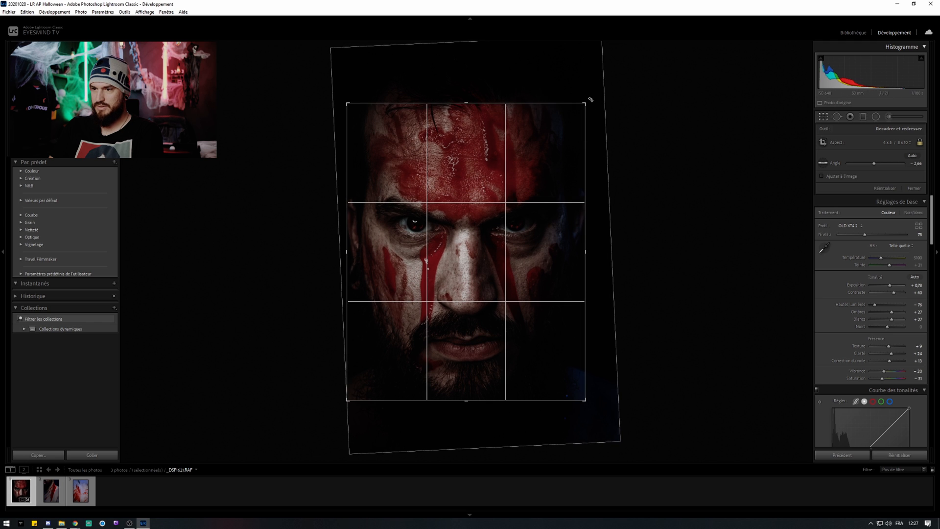
drag(587, 100, 610, 84)
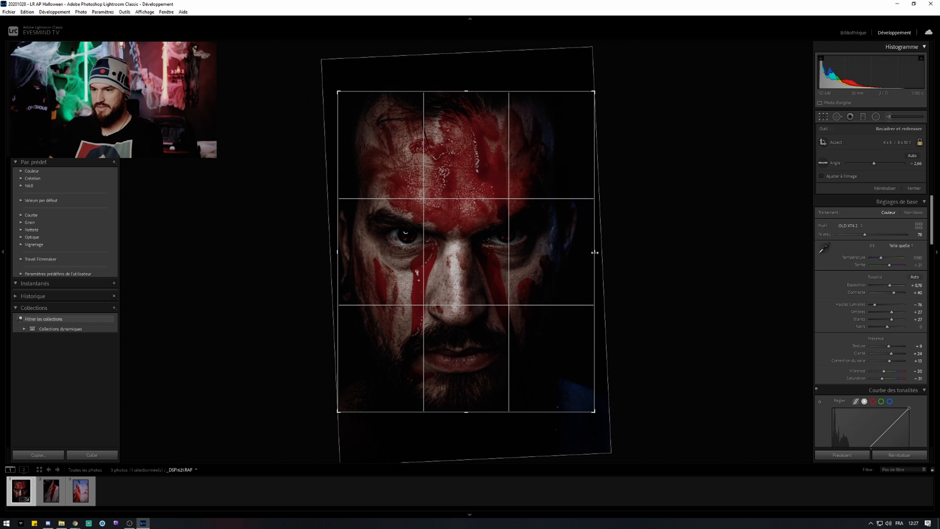
drag(594, 252, 587, 253)
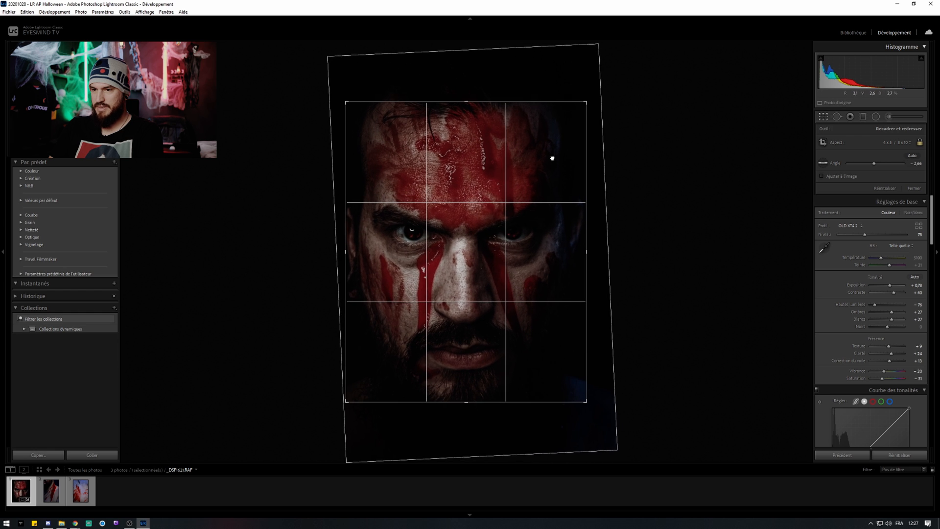
key(Return)
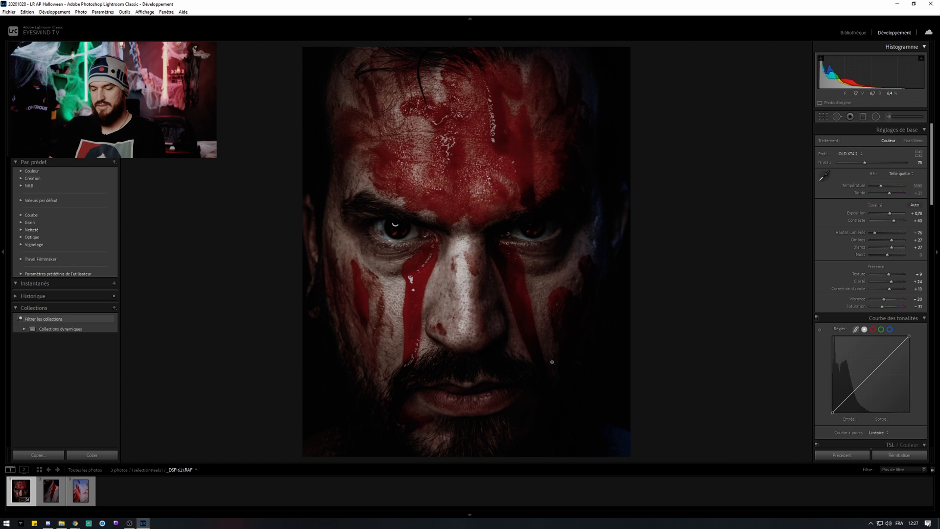
Step: Lighten the mouth and lower face with the adjustment brush, and set the photo's exposure to +0.89 and whites to +13
key(k)
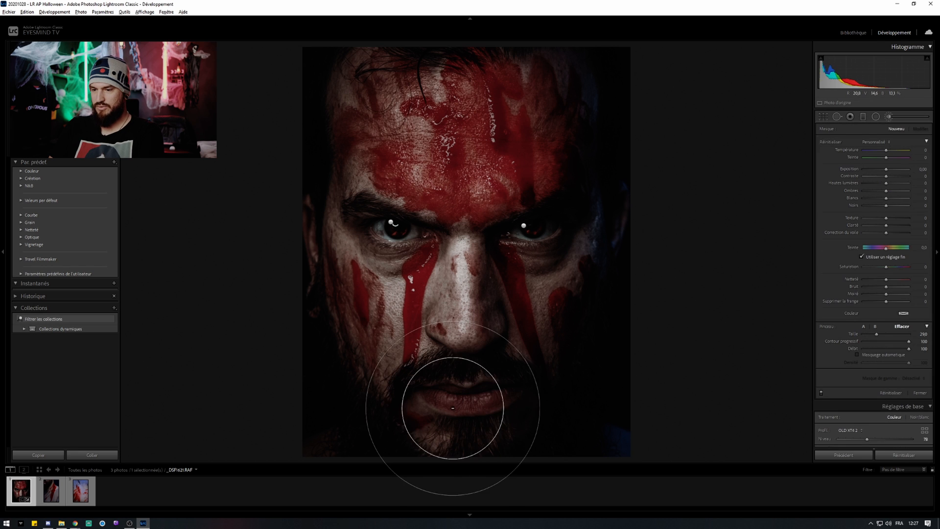
key(alt)
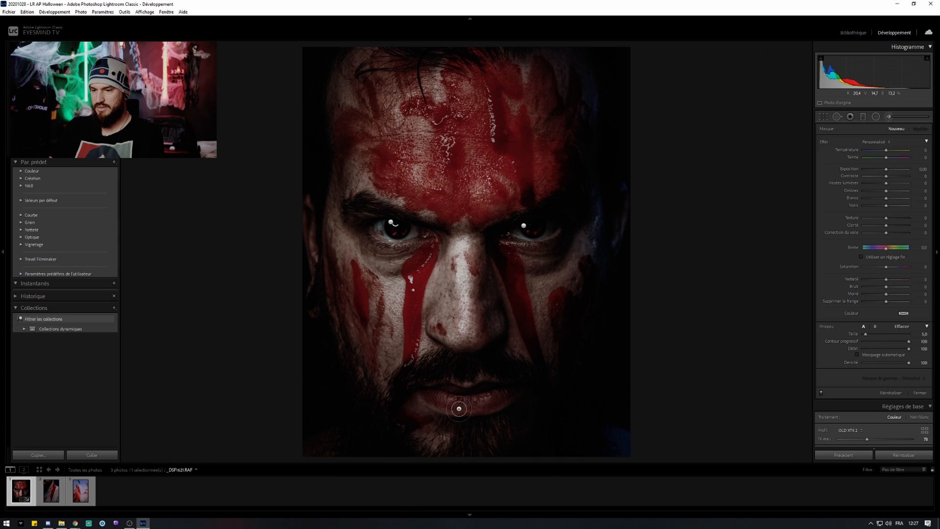
key(k)
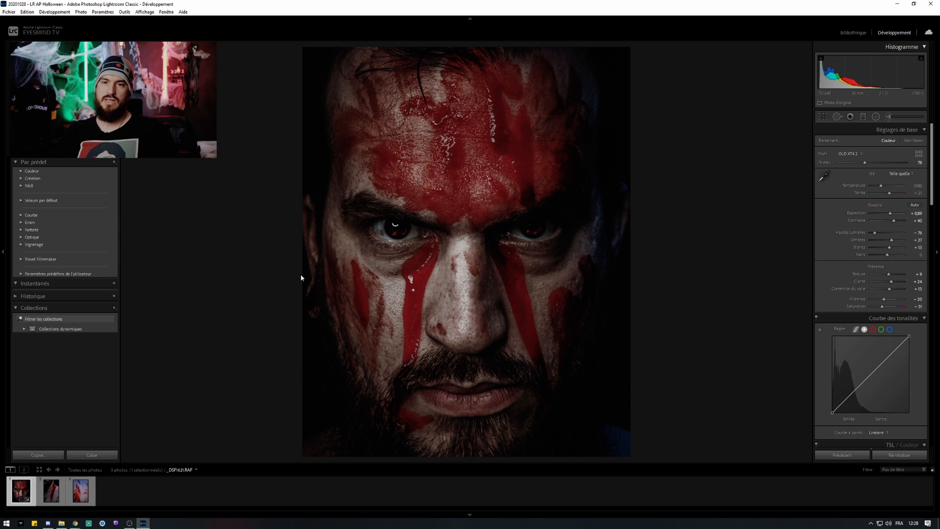
Step: Synchronize the portrait's settings to the other two photos, leaving out local adjustments, spot removal and crop
shift+click(89, 493)
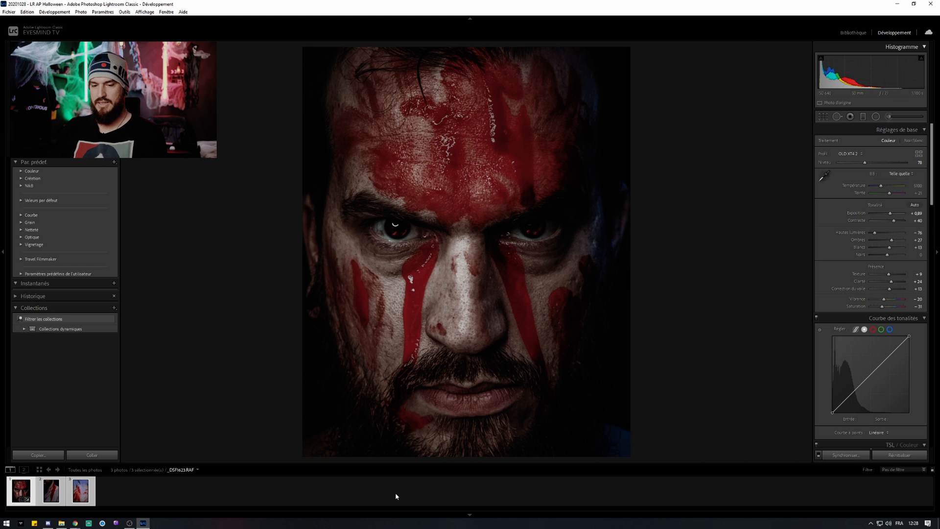
click(866, 454)
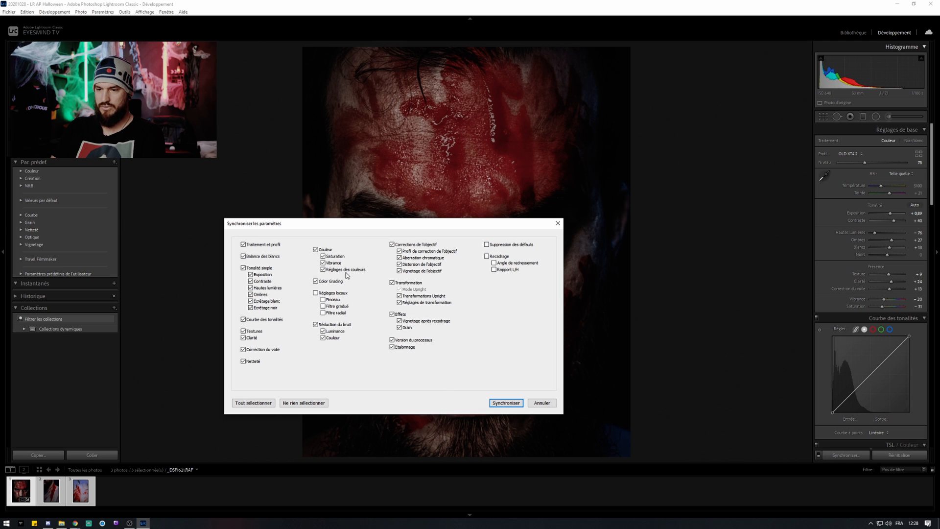
click(505, 402)
Step: Crop the neck-and-chain photo to the 4 x 5 / 8 x 10 ratio and raise its exposure to +1.11
click(50, 495)
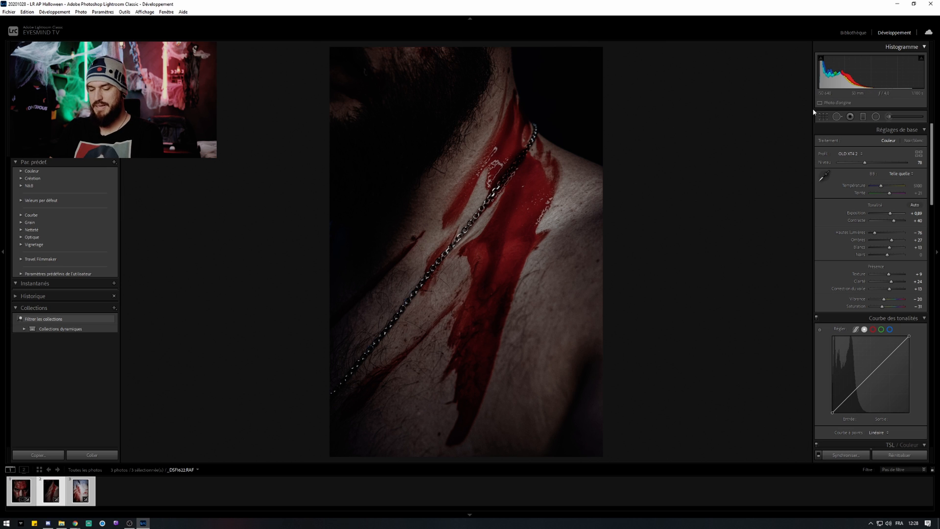
click(822, 117)
click(900, 142)
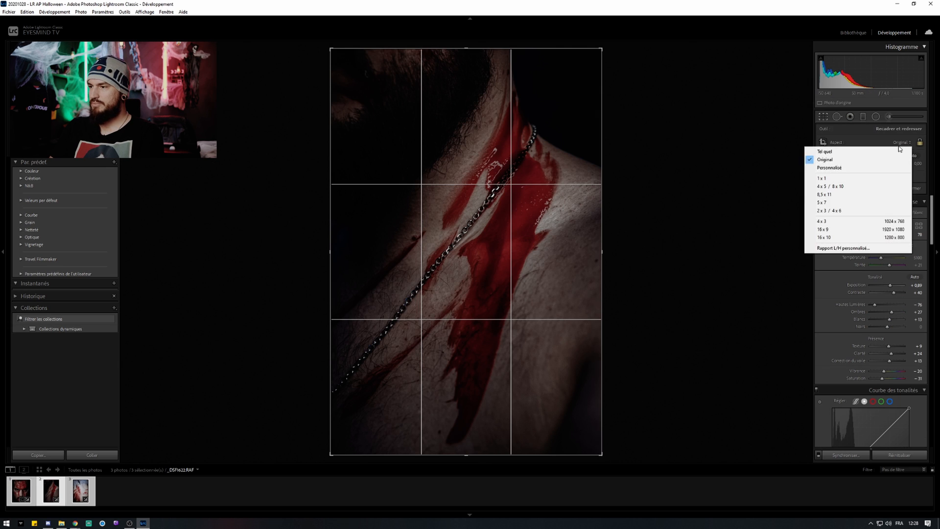
click(856, 186)
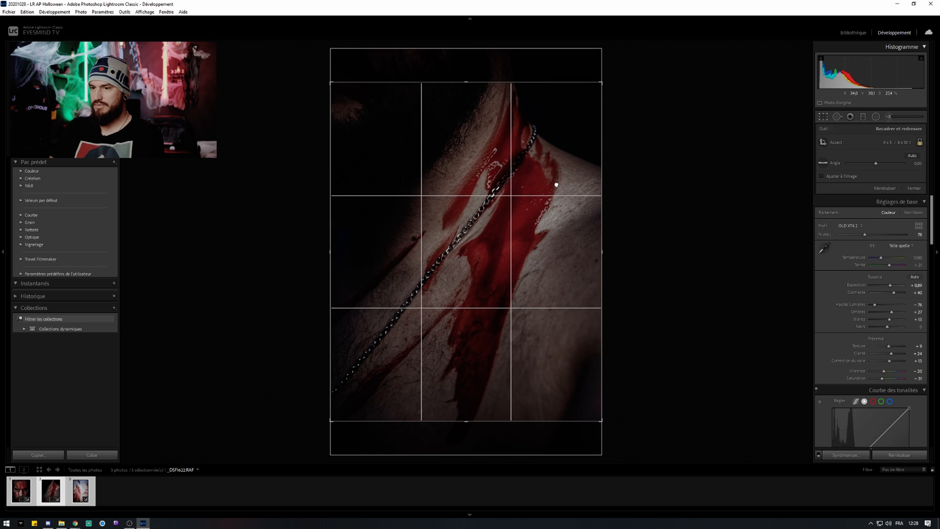
drag(558, 188, 520, 164)
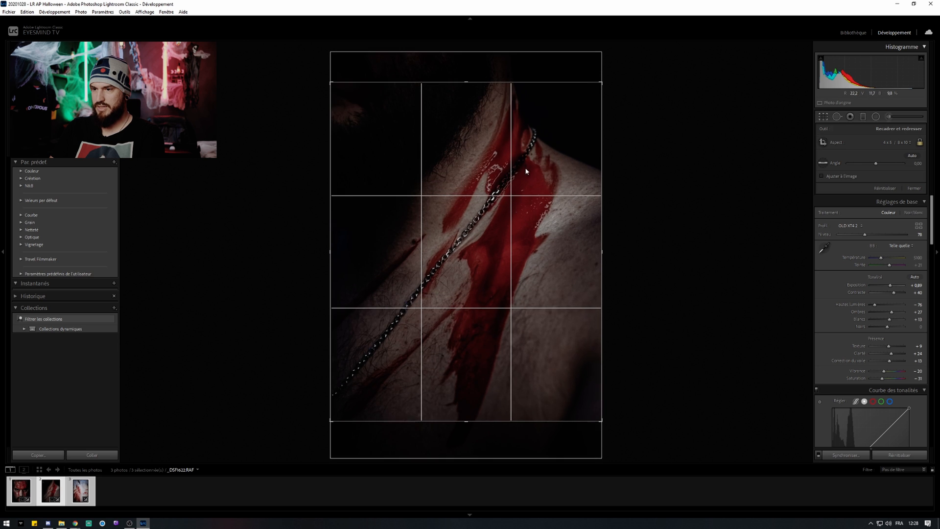
key(Return)
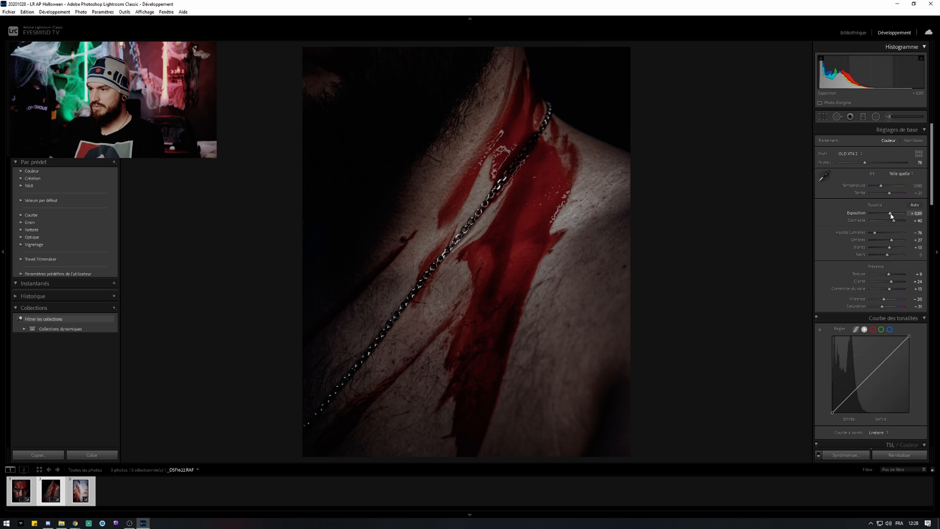
drag(890, 213, 891, 213)
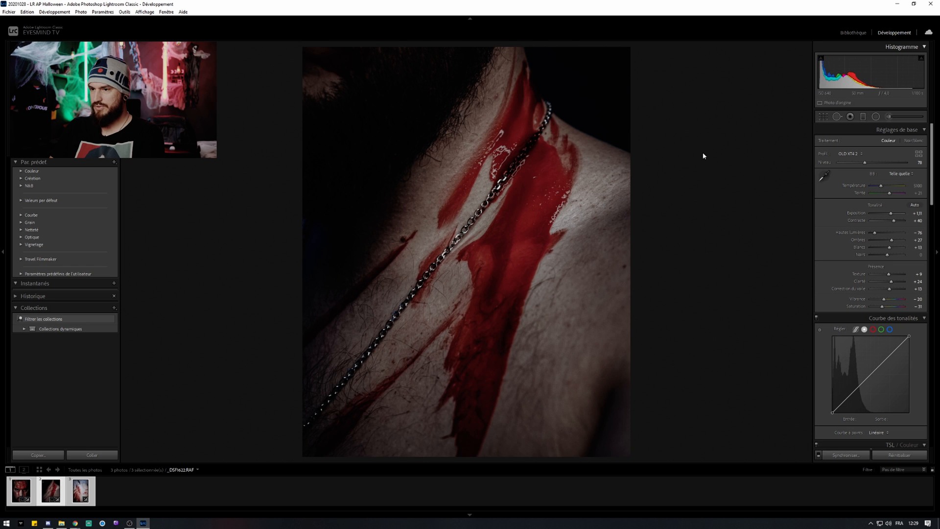
Step: Brush the dark background beside the neck down to the shoulder edge, with exposure 0.79, highlights -67 and shadows 23
key(k)
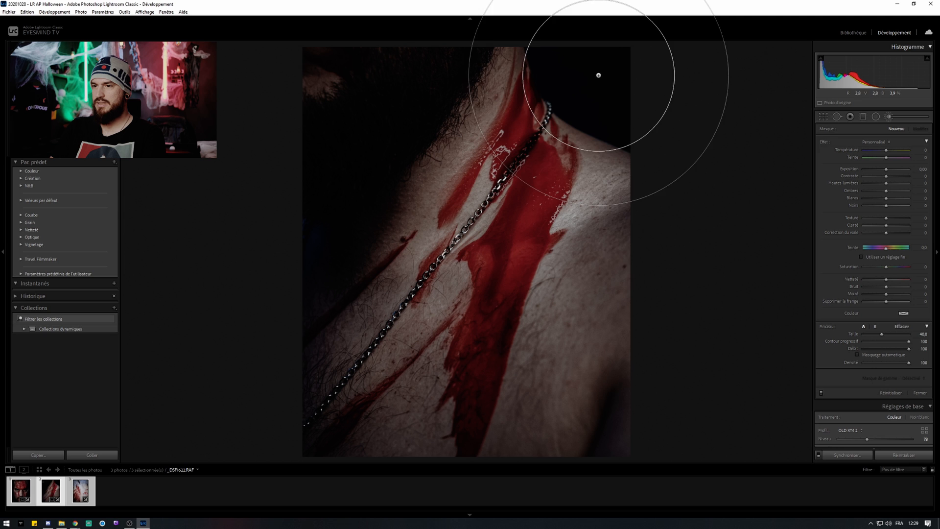
right_click(598, 78)
key(Escape)
scroll(596, 78, down, 10)
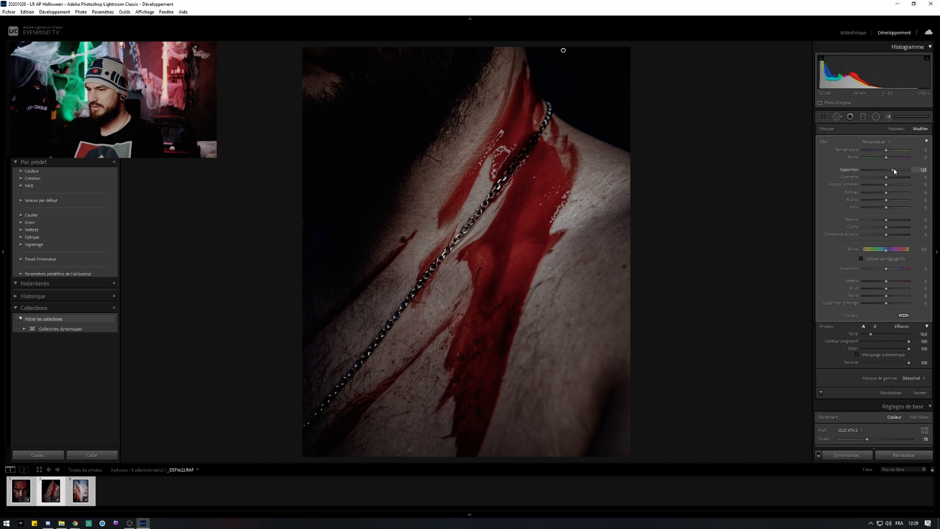
drag(894, 171, 898, 171)
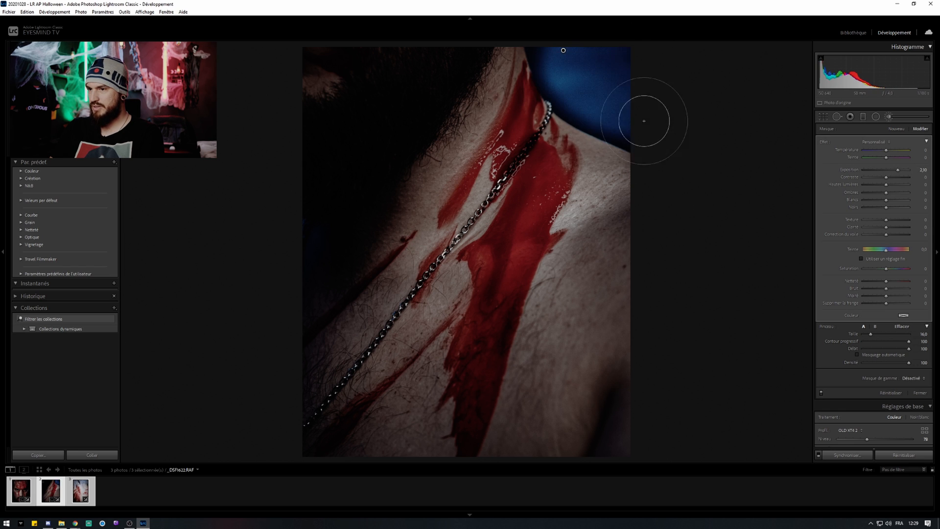
scroll(643, 121, down, 6)
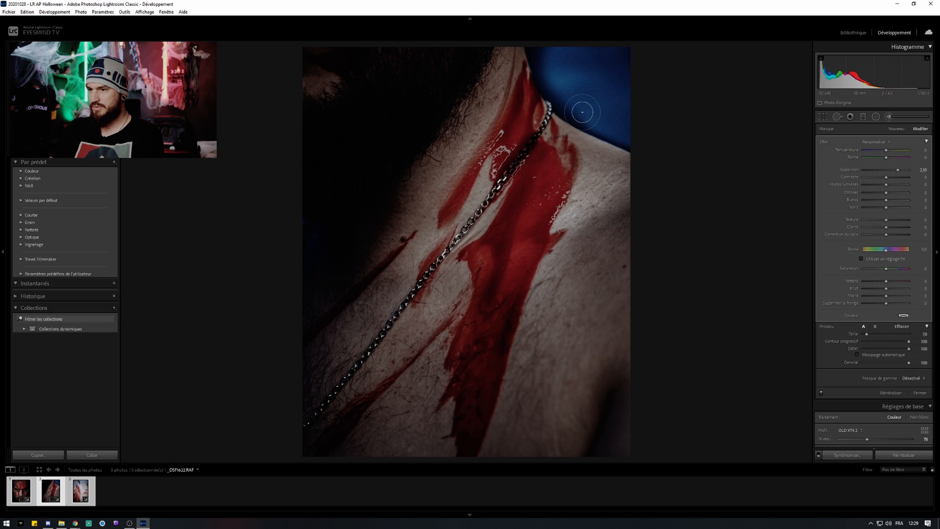
mouse_move(582, 112)
mouse_down()
mouse_move(545, 84)
mouse_move(535, 46)
mouse_move(560, 78)
mouse_up()
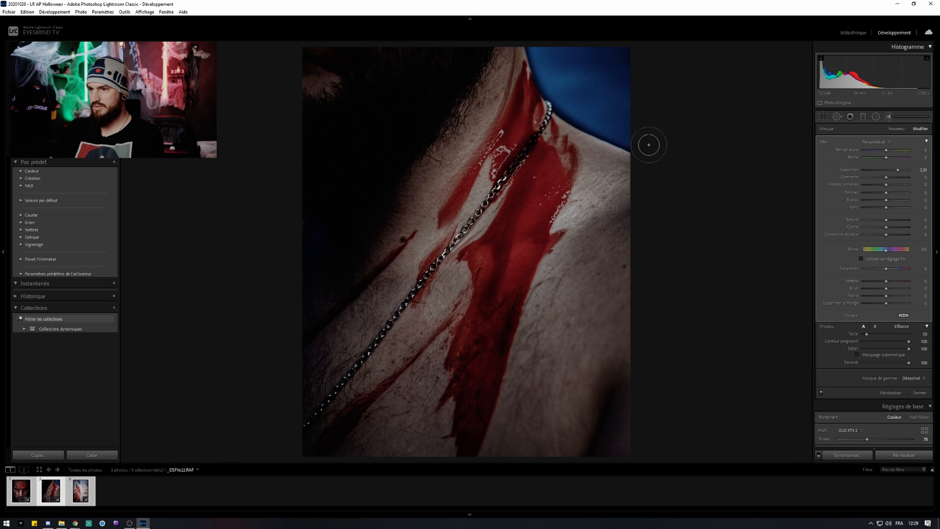
drag(885, 184, 882, 185)
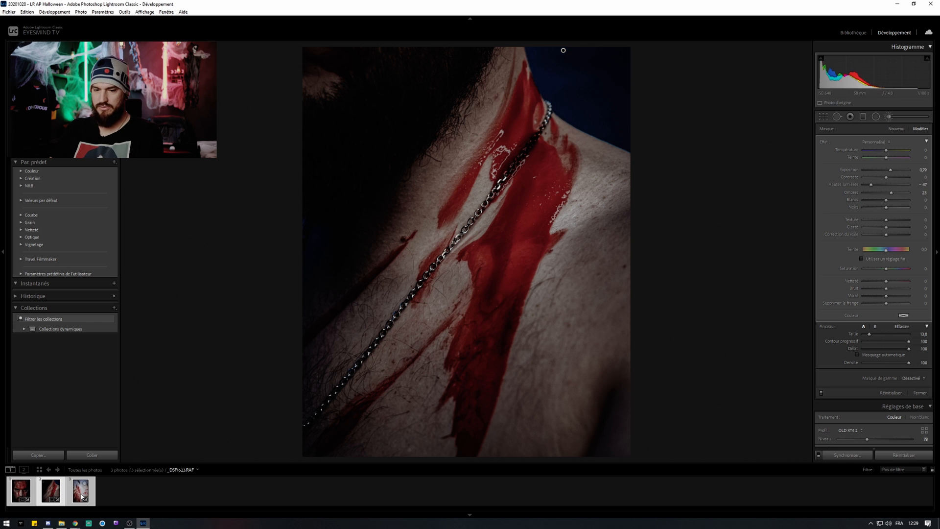
Step: Crop the chest photo to the 4 x 5 / 8 x 10 ratio, keeping the cross pendant at the top of the frame
click(81, 492)
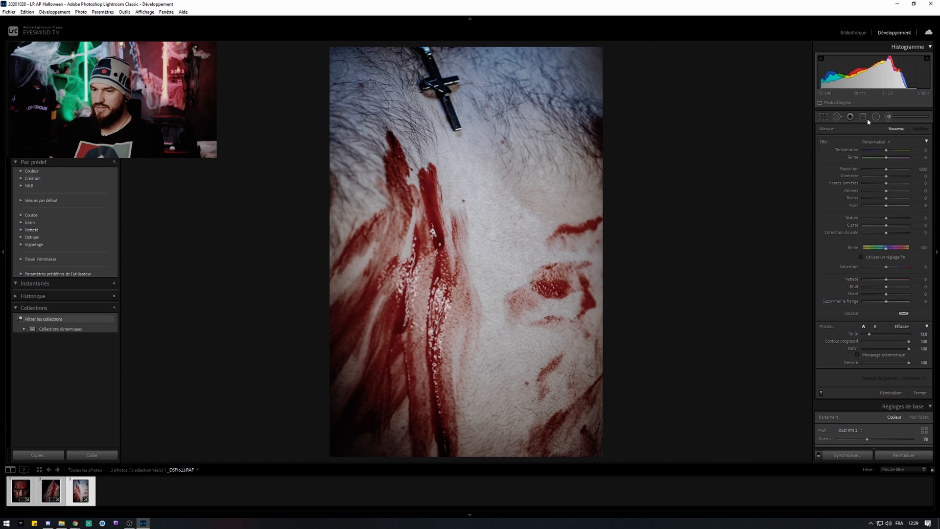
click(825, 118)
click(899, 143)
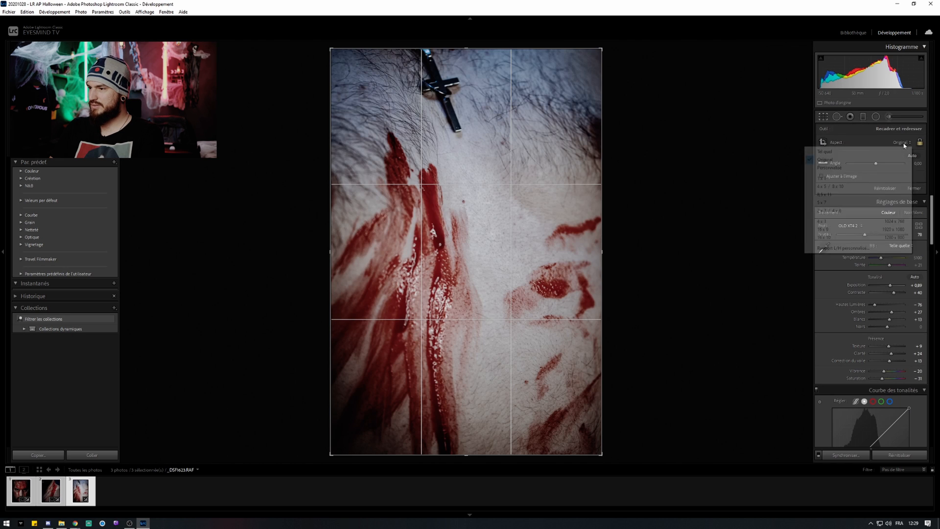
click(855, 186)
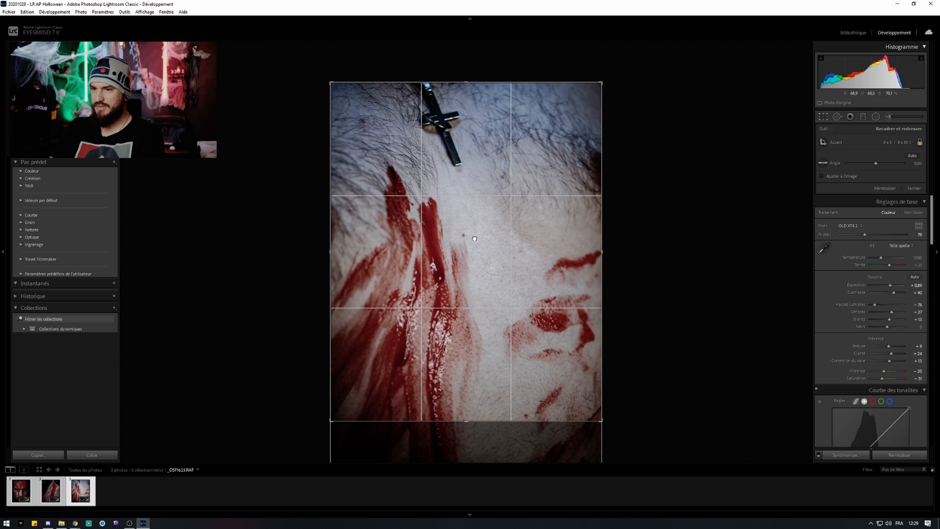
key(Return)
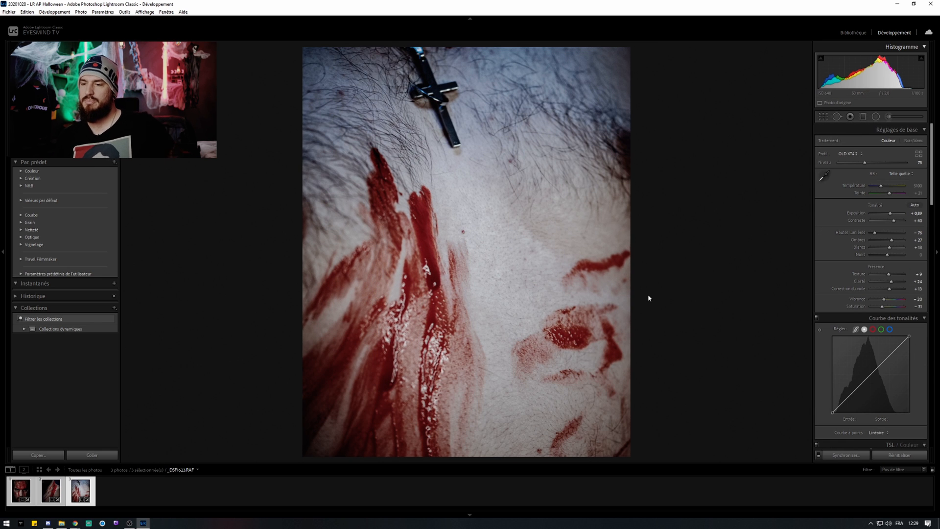
Step: Reset the chest photo's exposure and set it to +0.22
double_click(887, 214)
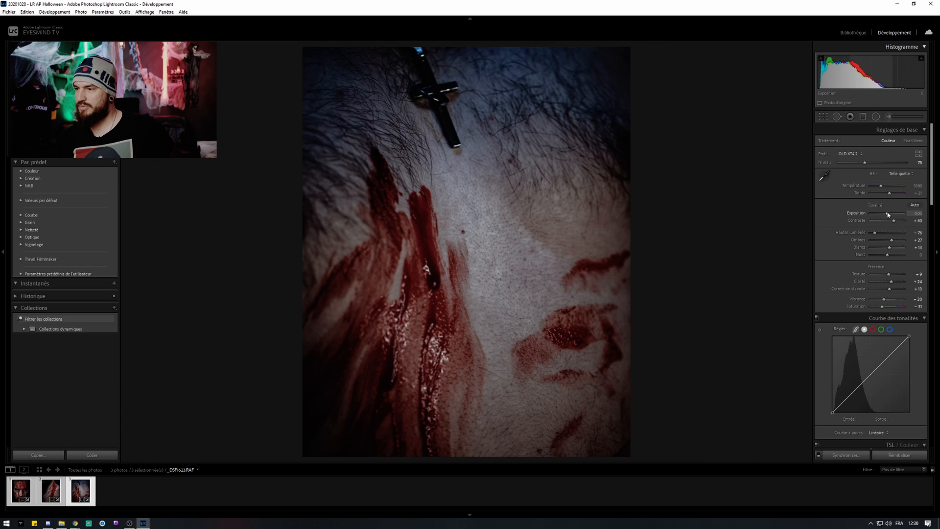
drag(887, 214, 880, 186)
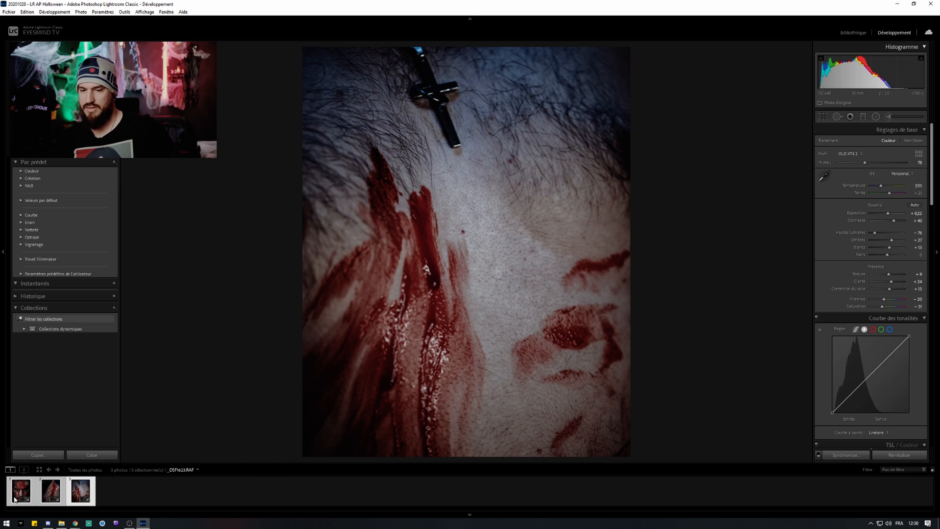
click(48, 499)
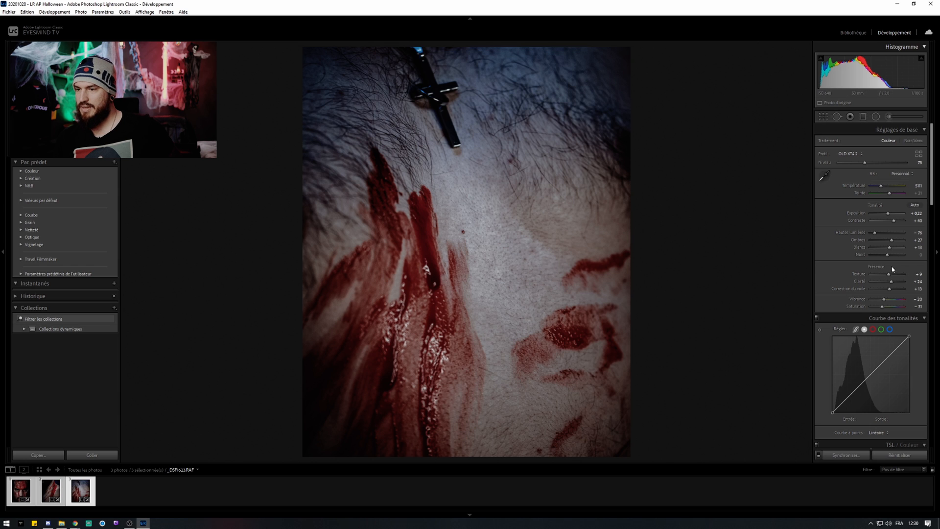
scroll(827, 265, down, 15)
scroll(848, 264, up, 15)
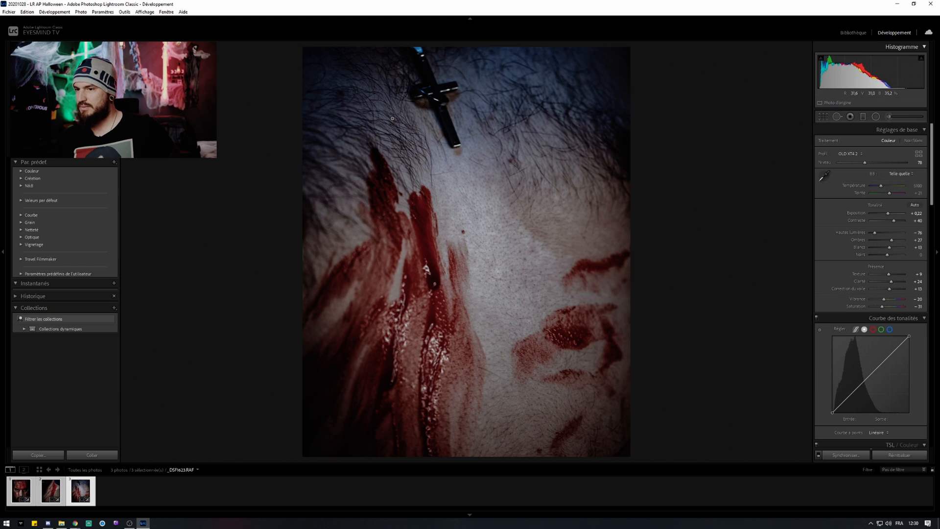
Step: Add a graduated filter from the cross down to mid-chest, with exposure -0.39, tint -54 and a warmer temperature to neutralize the blue cast
key(m)
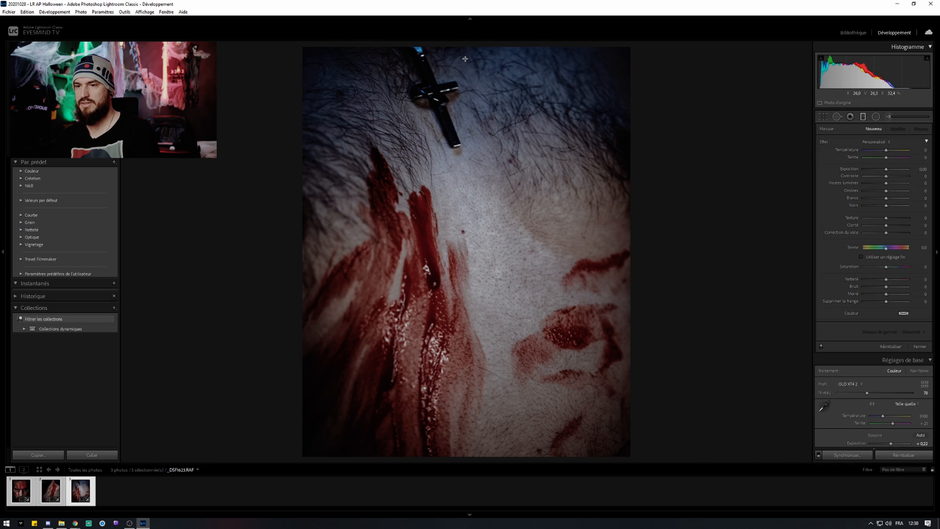
drag(465, 59, 473, 203)
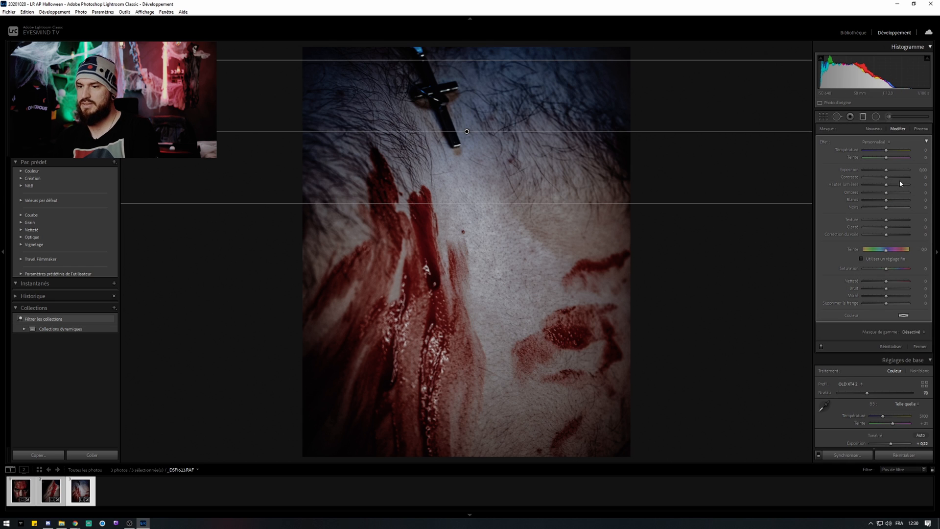
drag(886, 169, 895, 150)
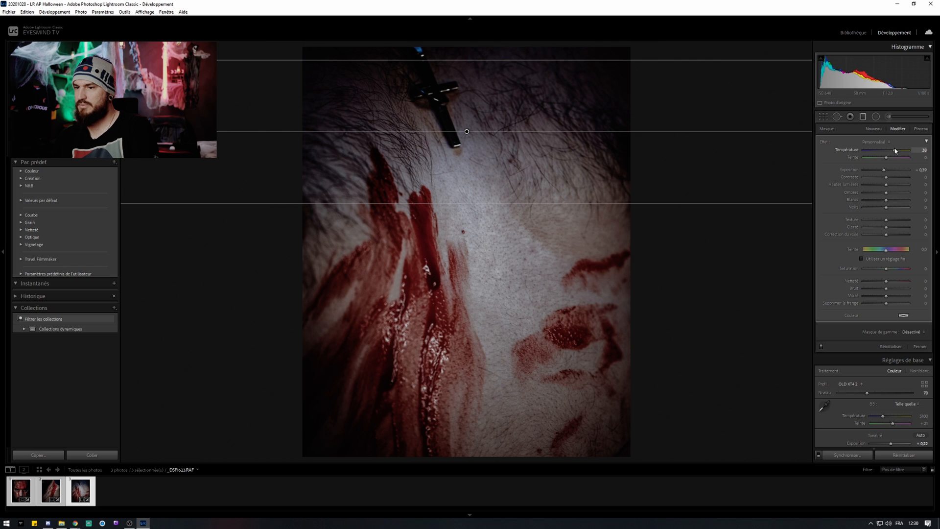
drag(465, 131, 470, 176)
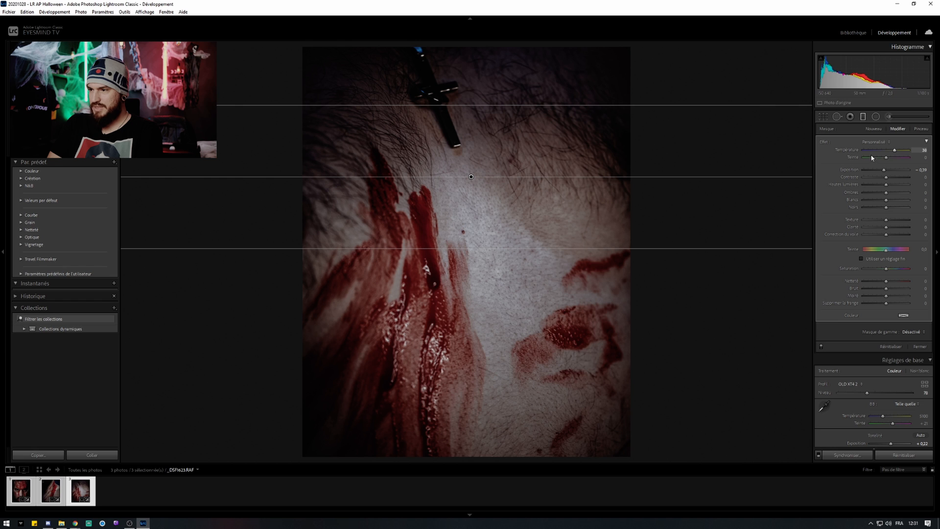
mouse_move(886, 158)
mouse_down()
mouse_move(873, 158)
mouse_move(898, 152)
mouse_up()
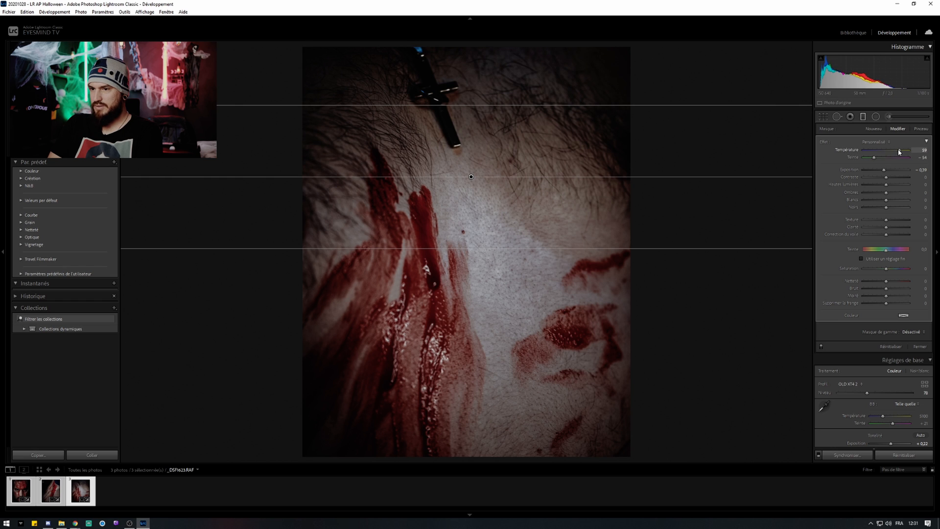
key(m)
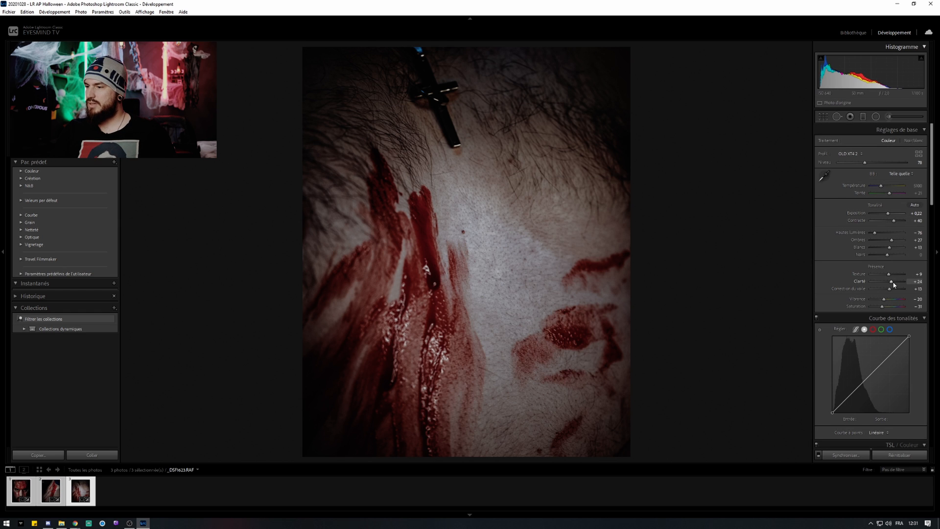
Step: Set the chest photo's exposure to +0.11, highlights to -100, whites to +27, texture to +24, clarity to +27 and dehaze to +33
drag(891, 281, 893, 276)
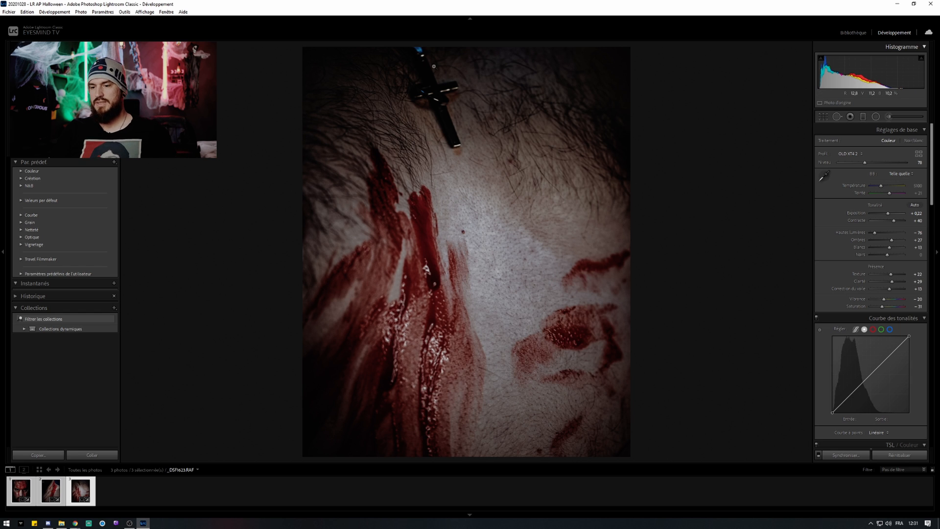
click(50, 492)
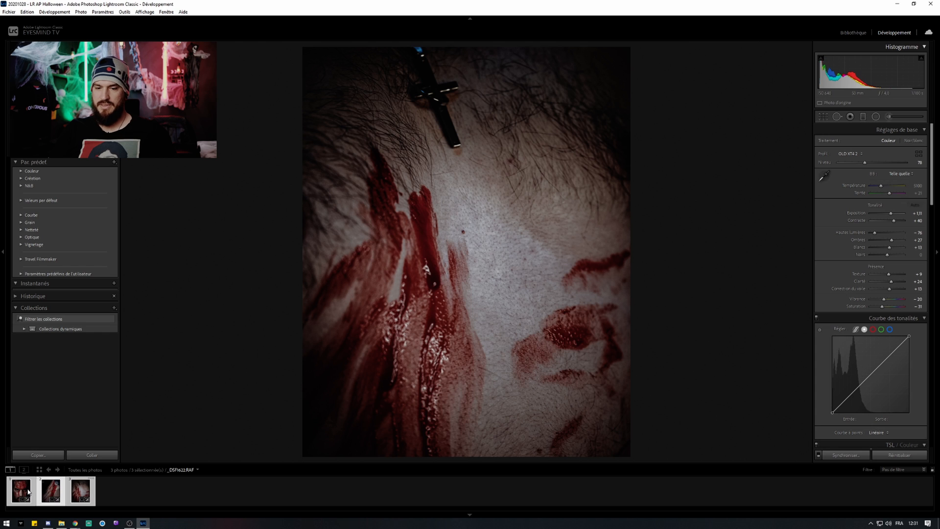
click(28, 491)
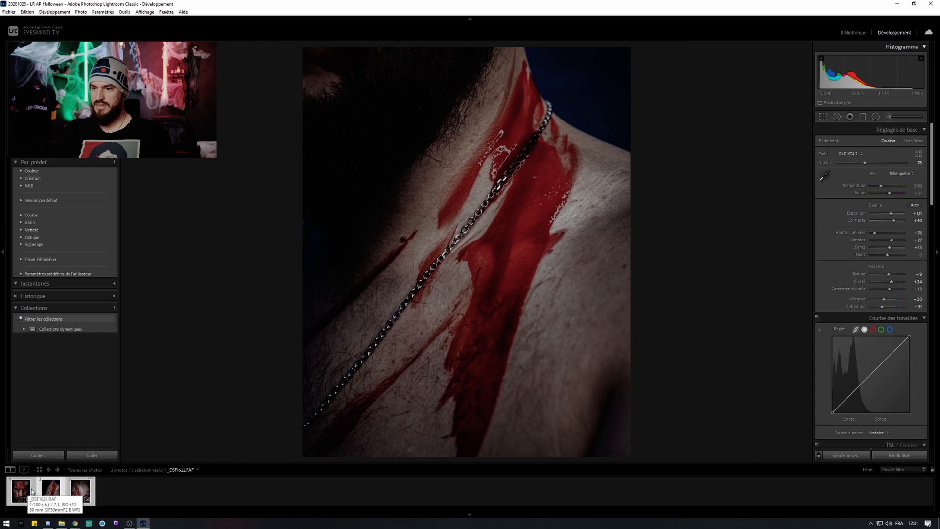
click(79, 492)
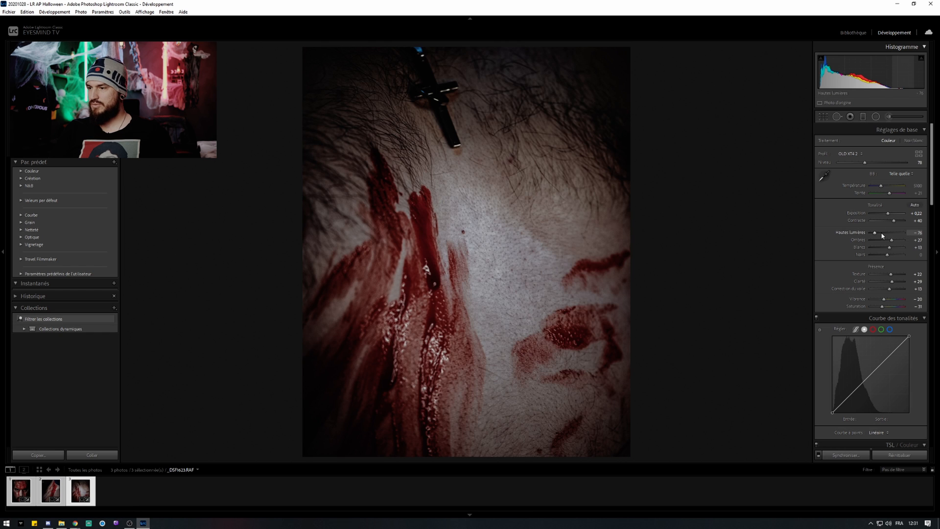
drag(874, 233, 870, 235)
Step: Raise the neck-and-chain photo's exposure to +1.22
click(49, 495)
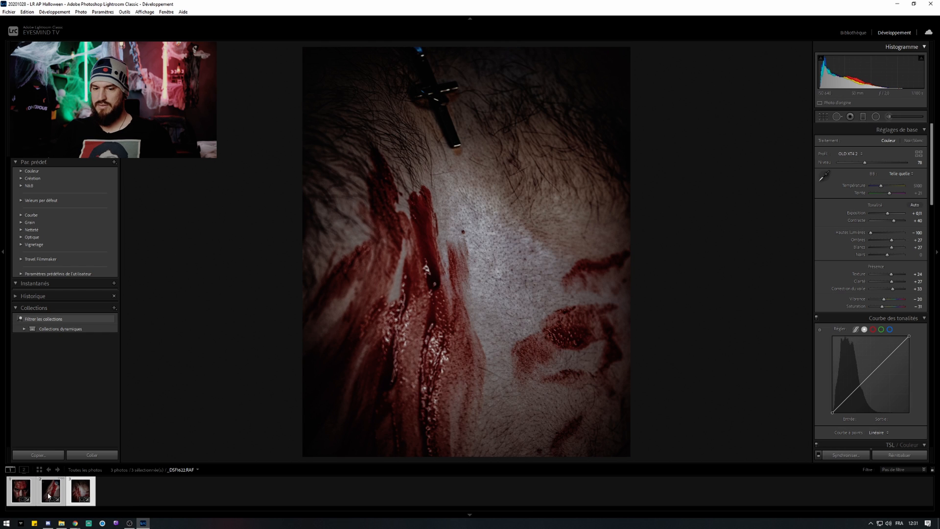
click(63, 491)
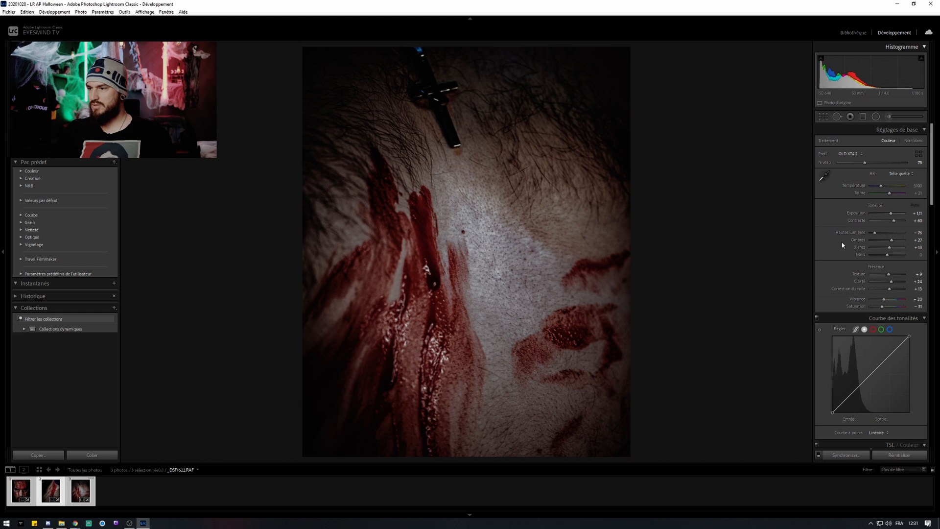
drag(893, 215, 894, 214)
Step: Set the face portrait's exposure to +1.00 and its post-crop vignette amount to -22
key(Left)
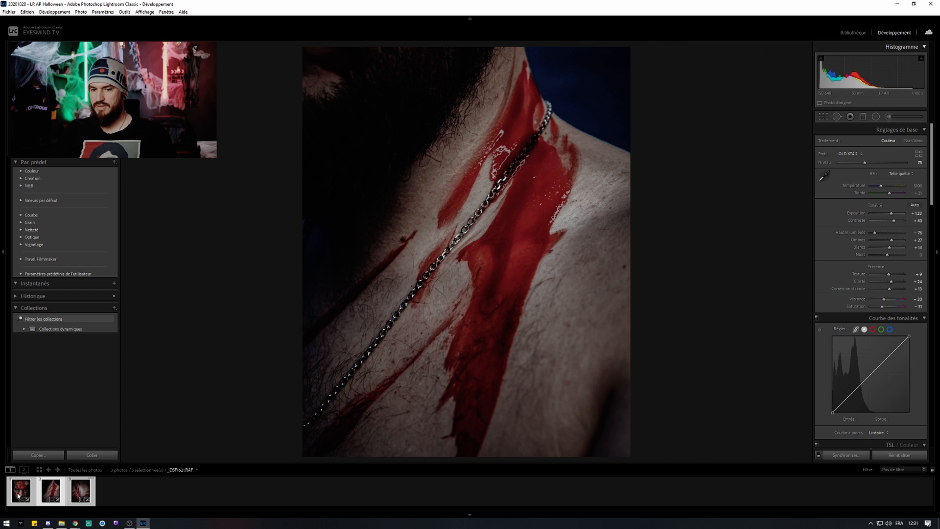
drag(889, 213, 890, 214)
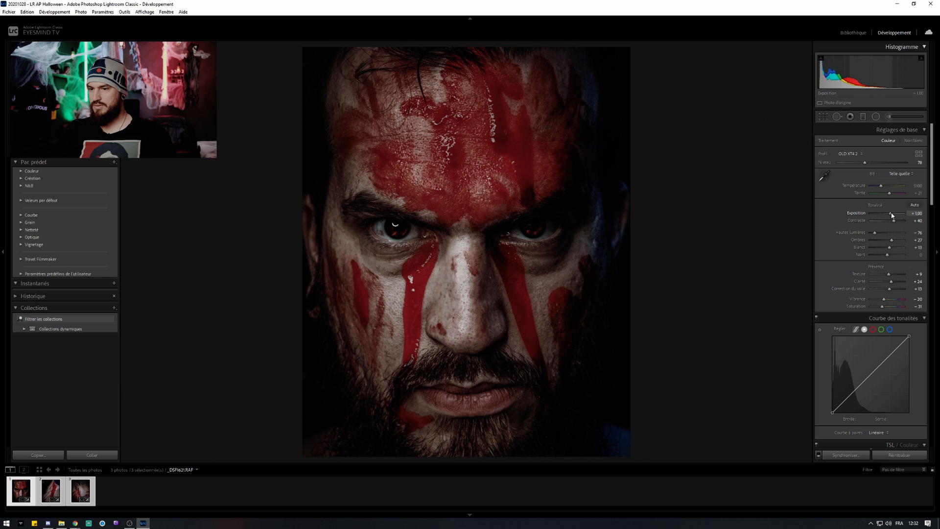
scroll(827, 213, down, 15)
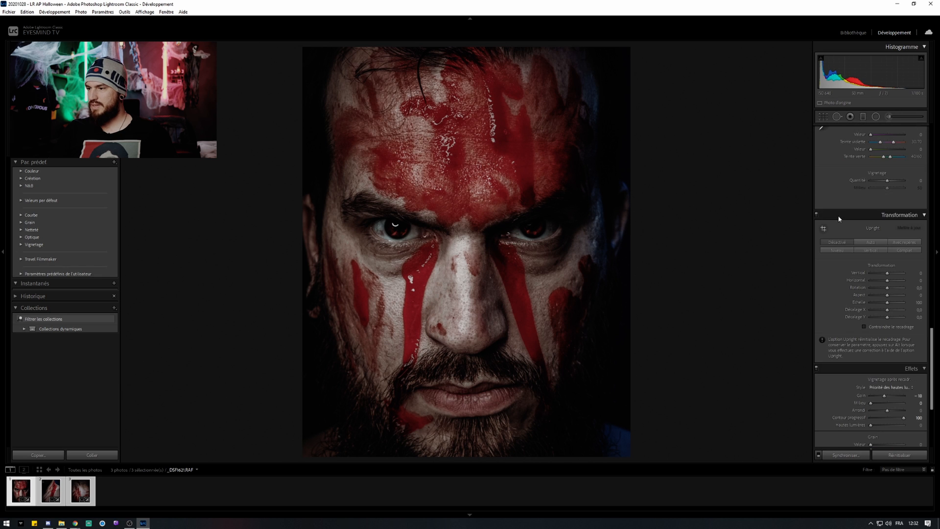
drag(887, 251, 885, 252)
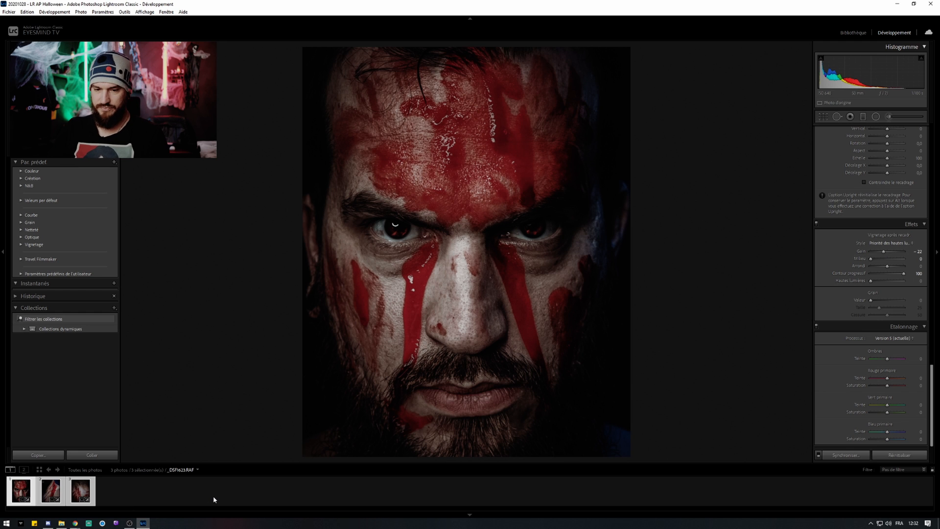
Step: Compare the before and after versions of the face portrait and the neck-and-chain photo side by side
key(y)
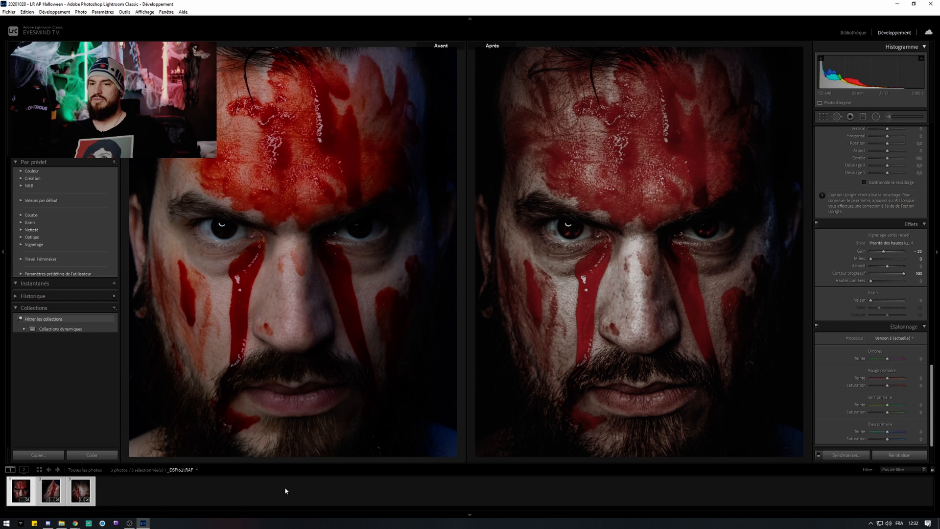
click(50, 489)
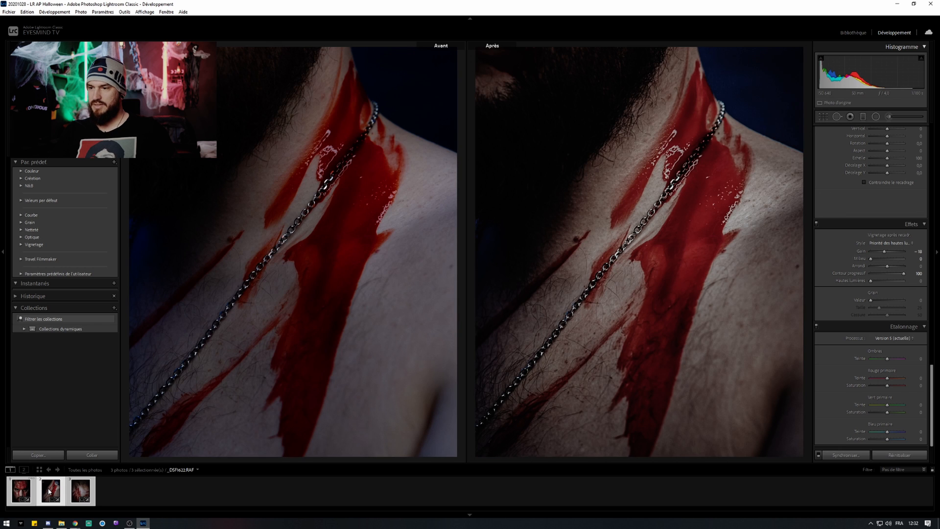